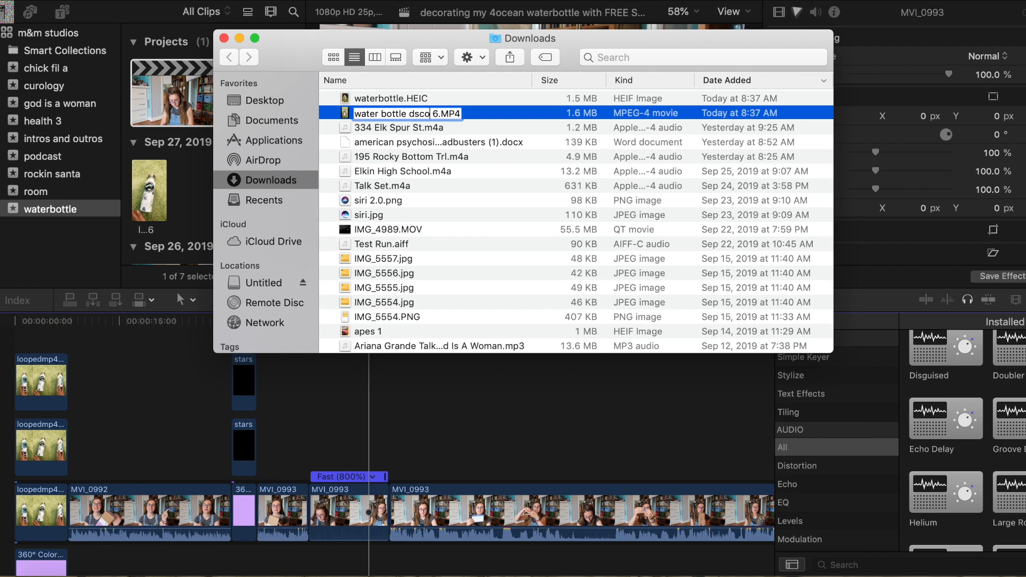
# - Nudge the topmost looped water bottle clip with Transform to position X 648.2 px, Y -13.4 px
pyautogui.click(30, 344)
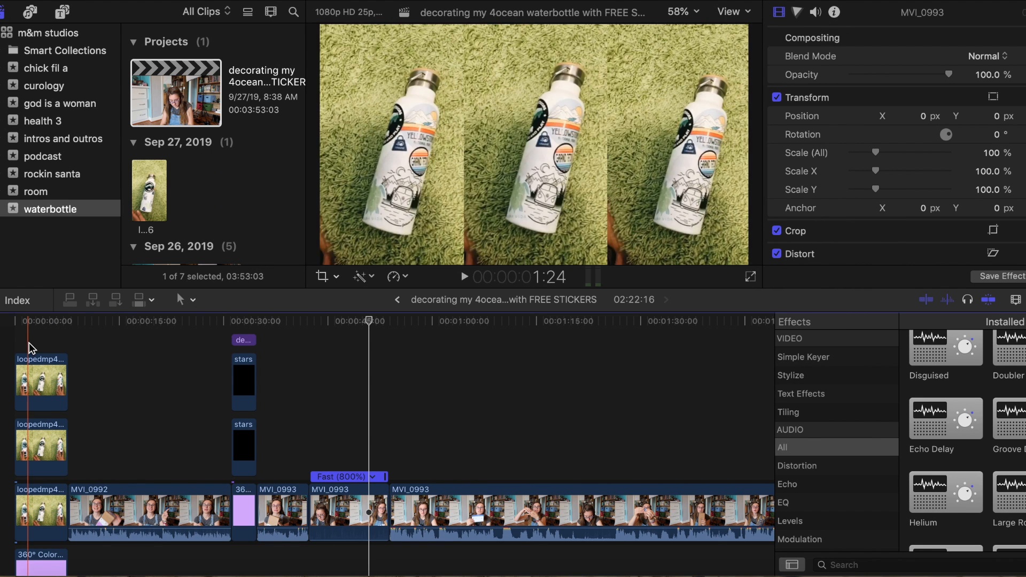
pyautogui.scroll(-3, 26, 512)
pyautogui.click(33, 541)
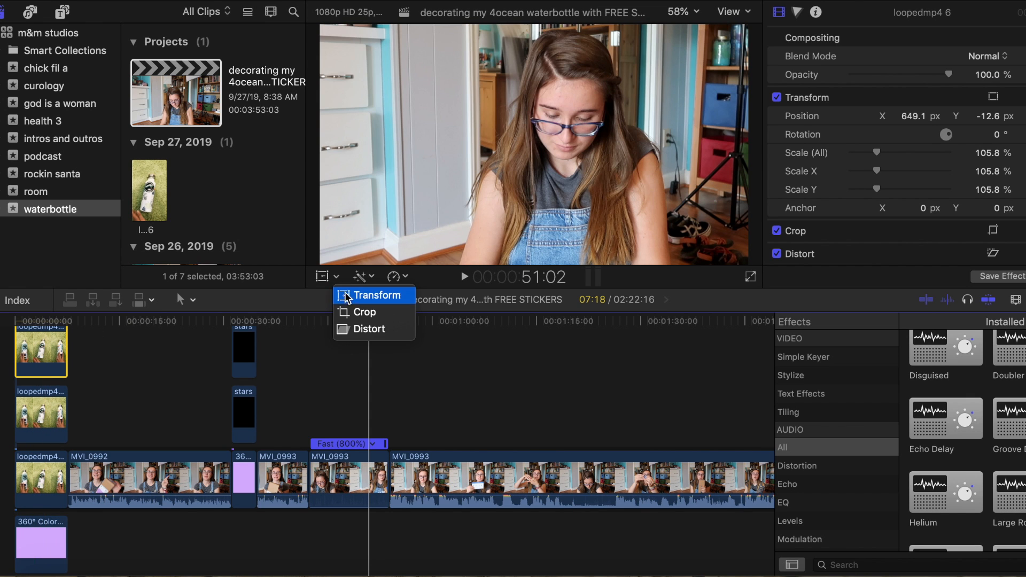
pyautogui.click(351, 296)
pyautogui.scroll(2, 98, 337)
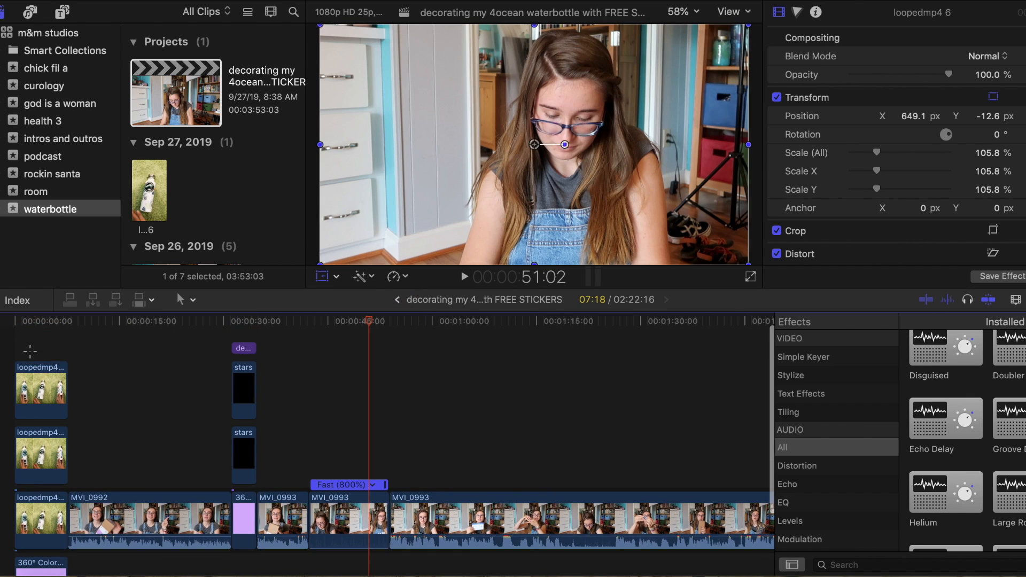
pyautogui.click(46, 377)
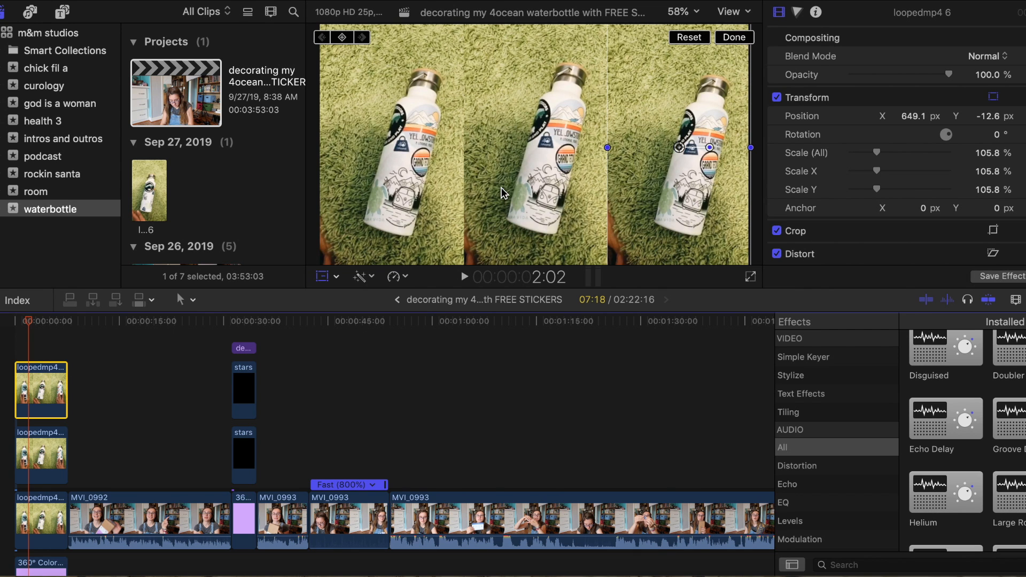
pyautogui.moveTo(668, 175); pyautogui.dragTo(668, 176)
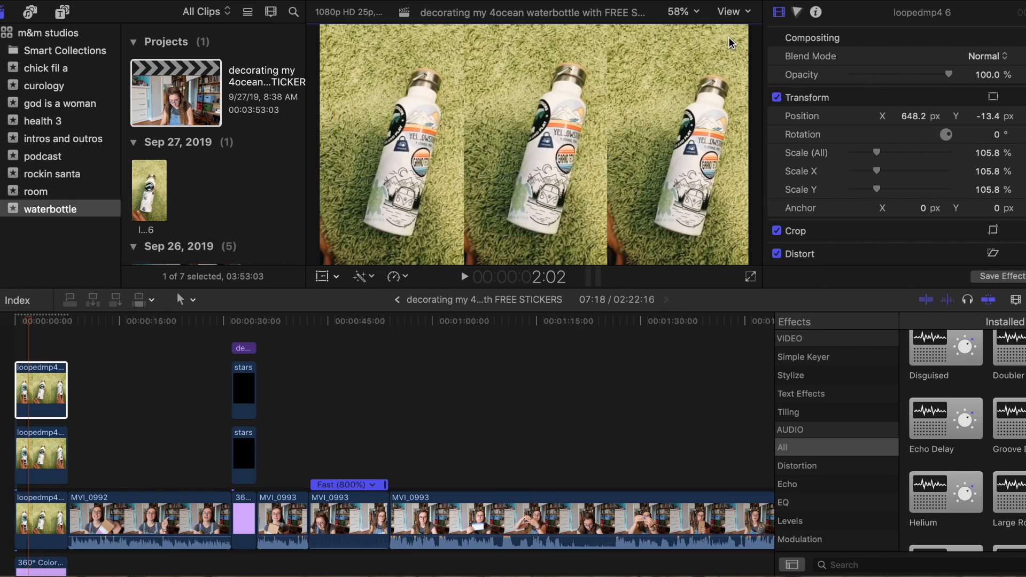
pyautogui.click(37, 344)
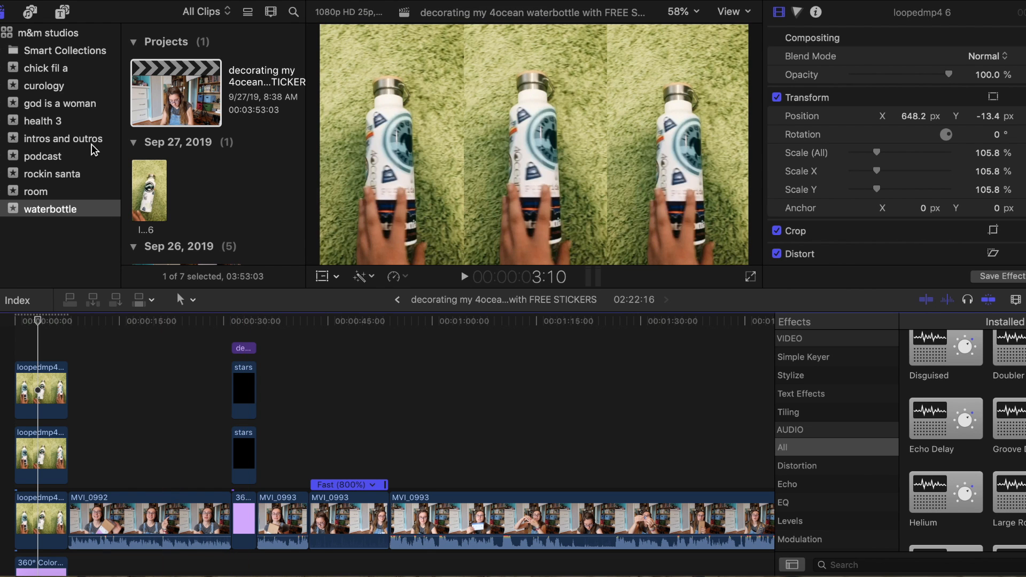
# - View the project in the health 3 event and reopen the project in the waterbottle event
pyautogui.click(68, 120)
pyautogui.doubleClick(205, 95)
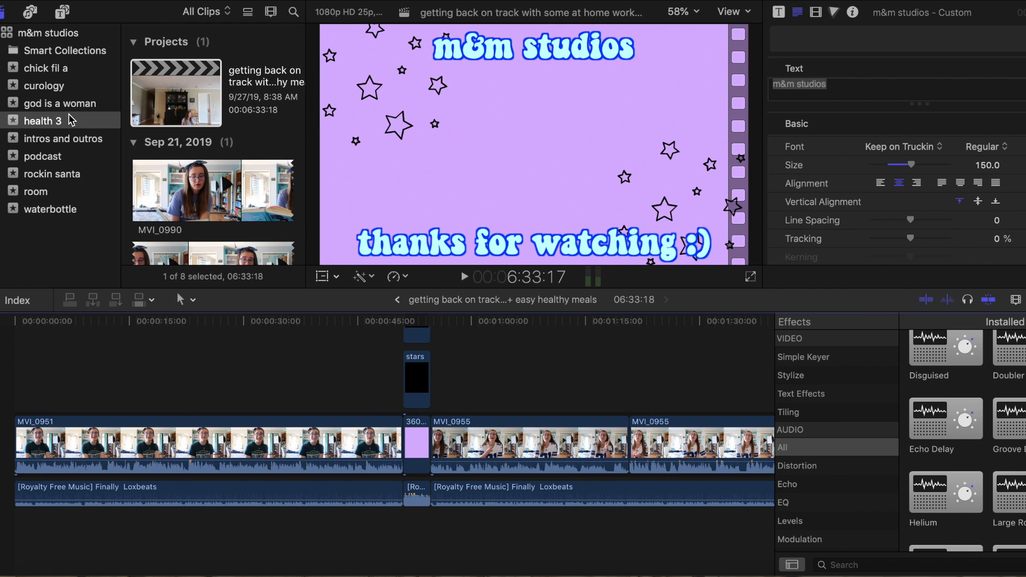
pyautogui.click(65, 210)
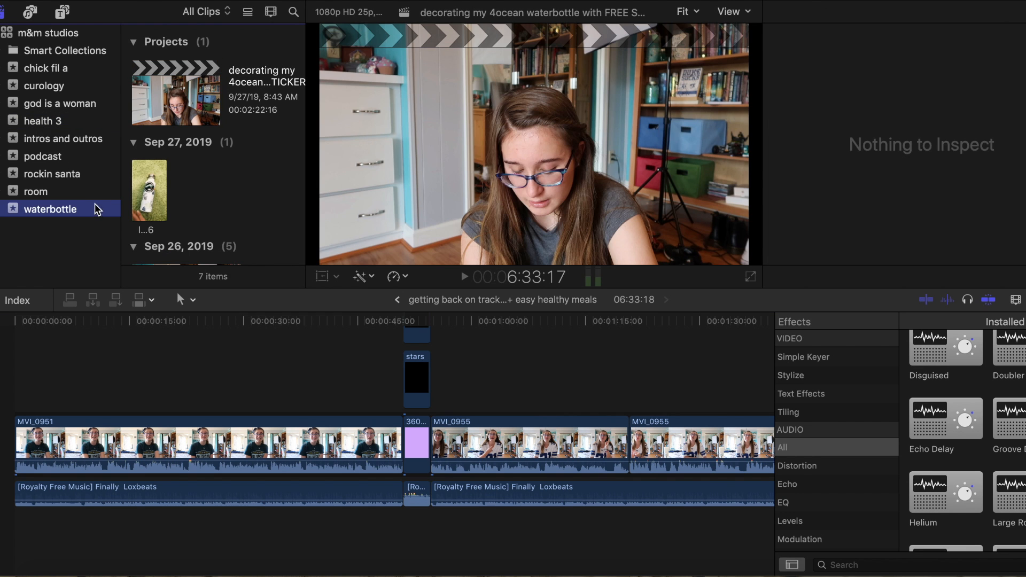
pyautogui.doubleClick(180, 88)
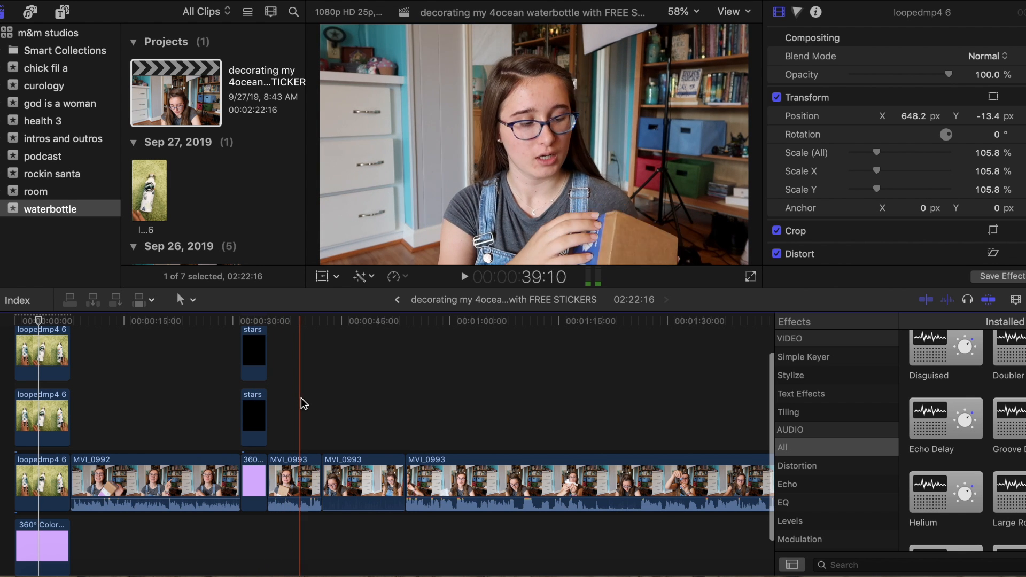
# - Review the retiming choices and the Ken Burns crop of the second MVI_0993 clip
pyautogui.click(355, 473)
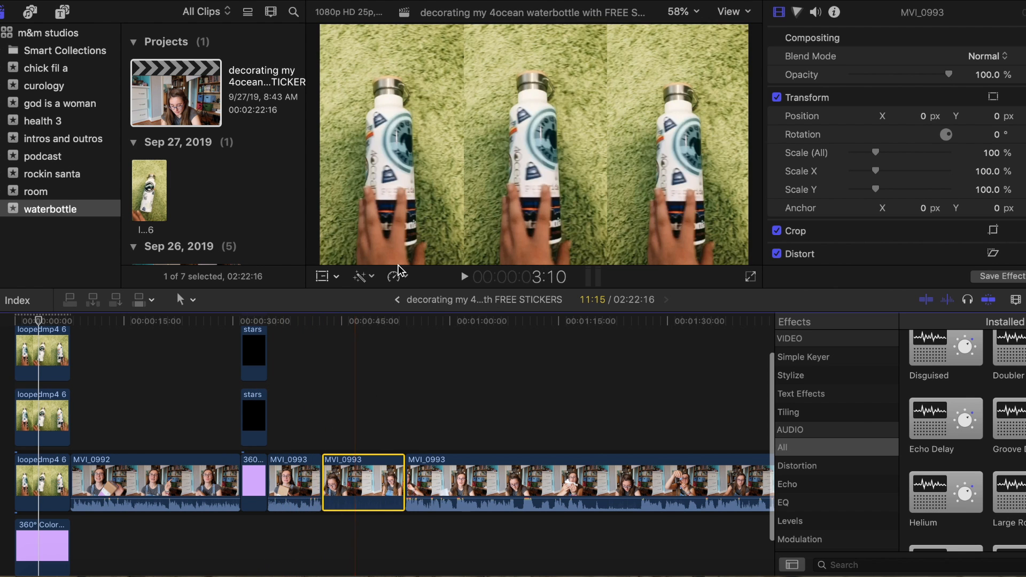
pyautogui.click(406, 276)
pyautogui.moveTo(416, 309)
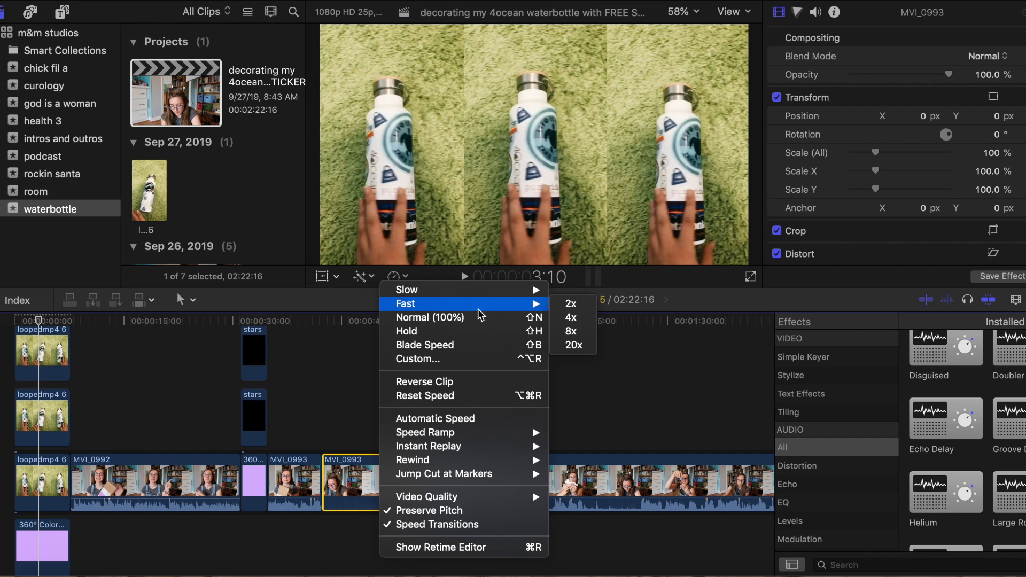
pyautogui.click(571, 331)
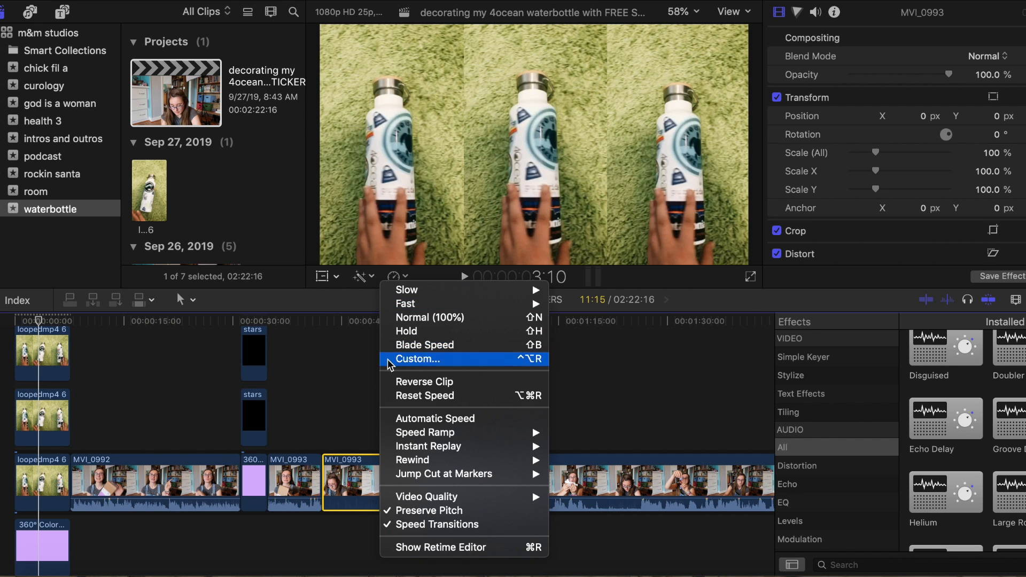
pyautogui.click(362, 473)
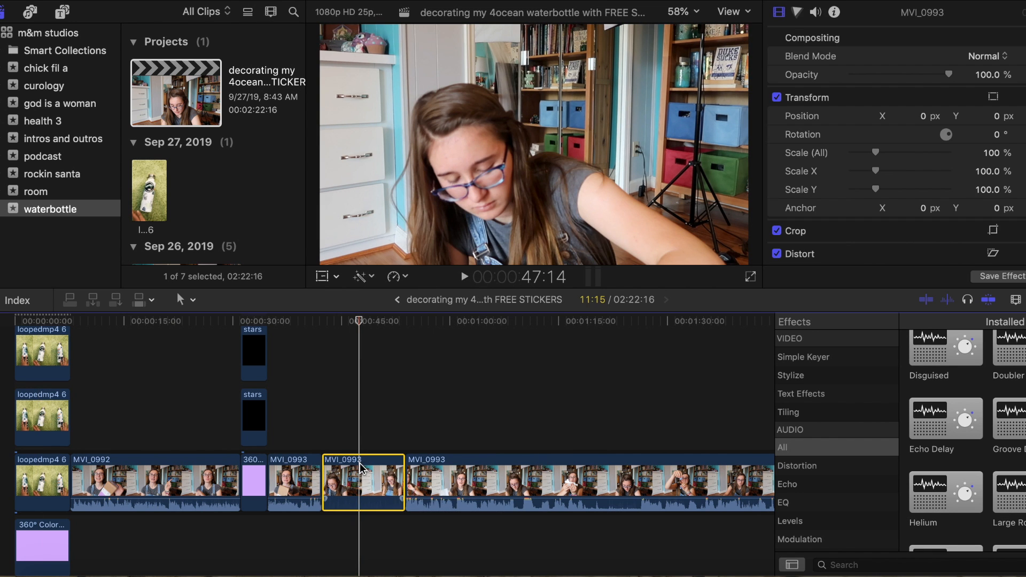
pyautogui.click(337, 276)
pyautogui.click(356, 313)
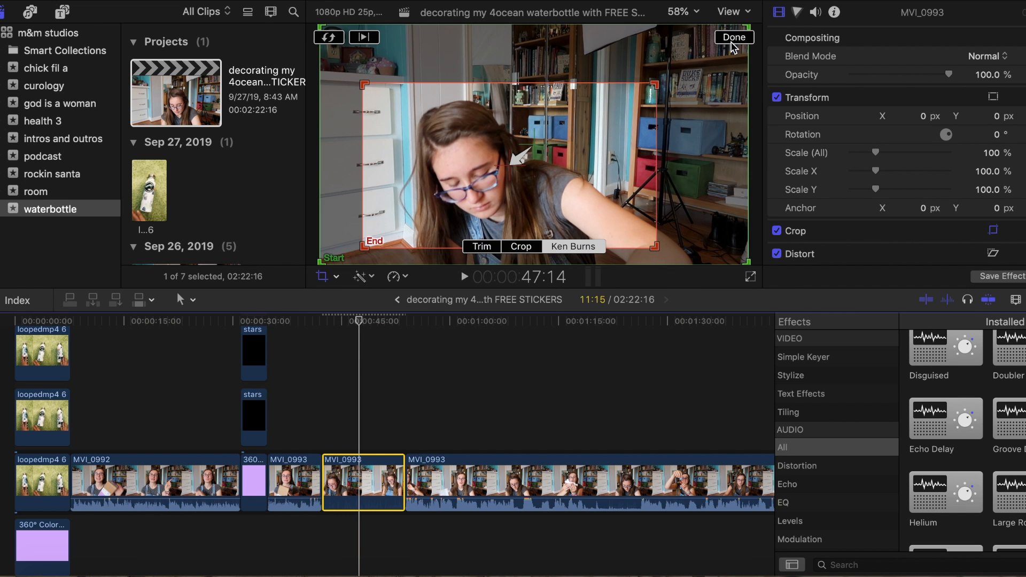
pyautogui.click(734, 37)
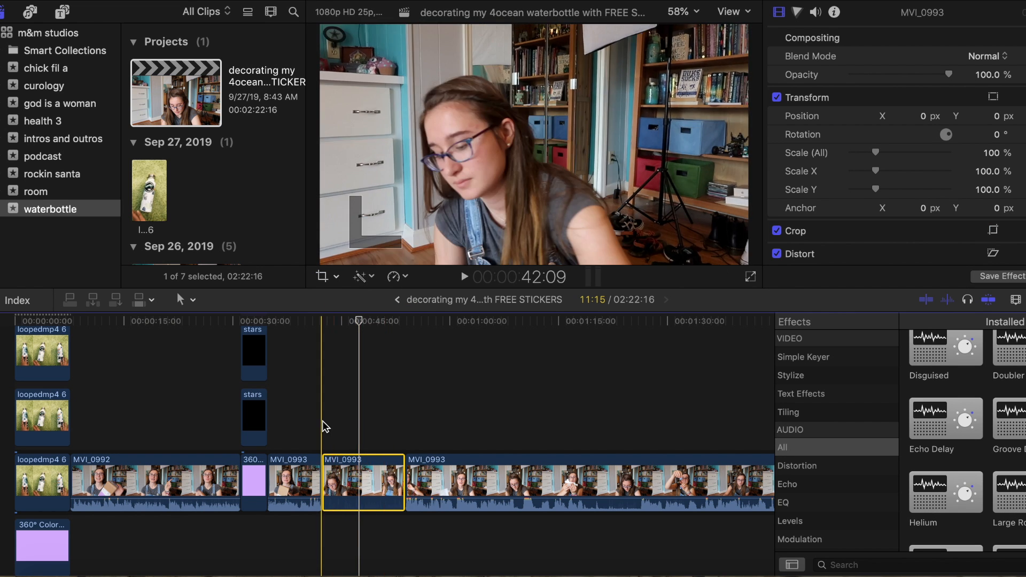
# - Play the MVI_0993 footage and cut out about one second of the long last clip after 1:08:23
pyautogui.click(323, 421)
pyautogui.click(463, 276)
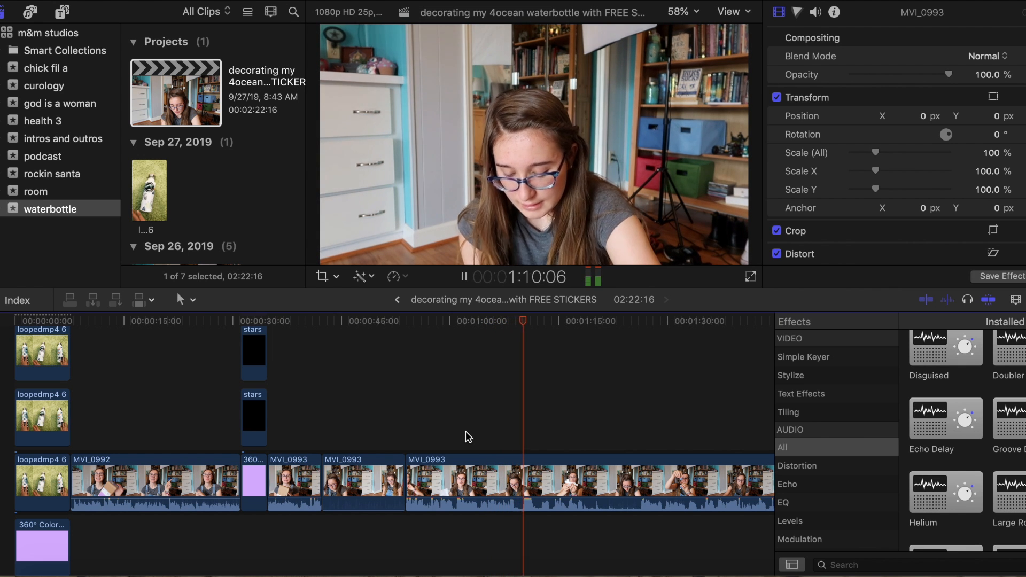
pyautogui.click(506, 436)
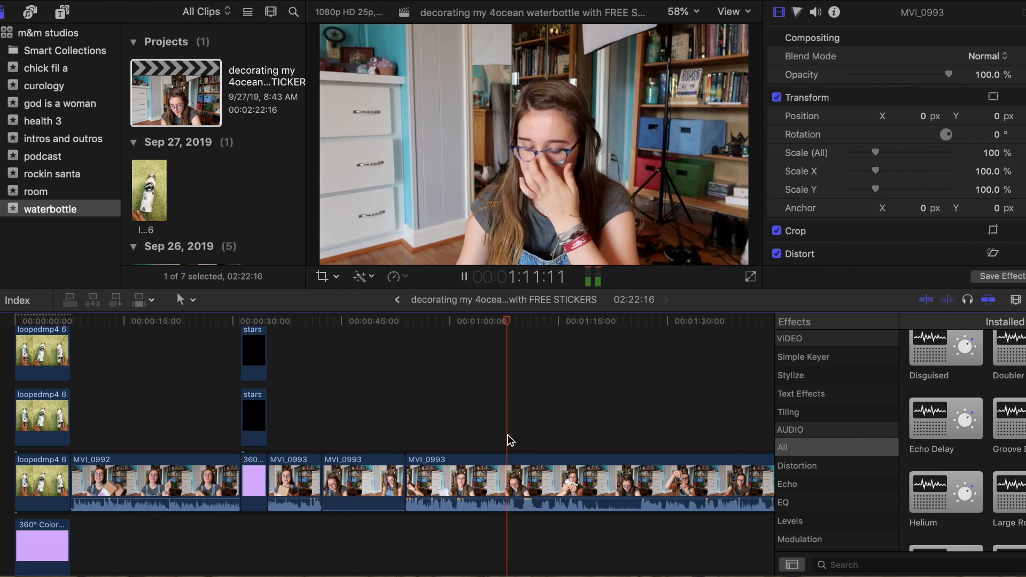
pyautogui.click(464, 277)
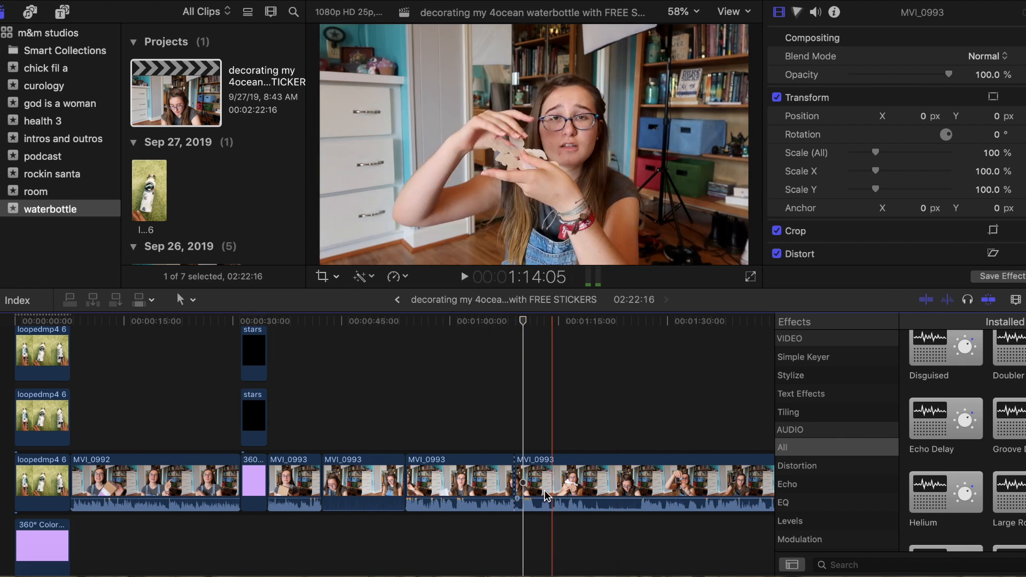
pyautogui.press('Delete')
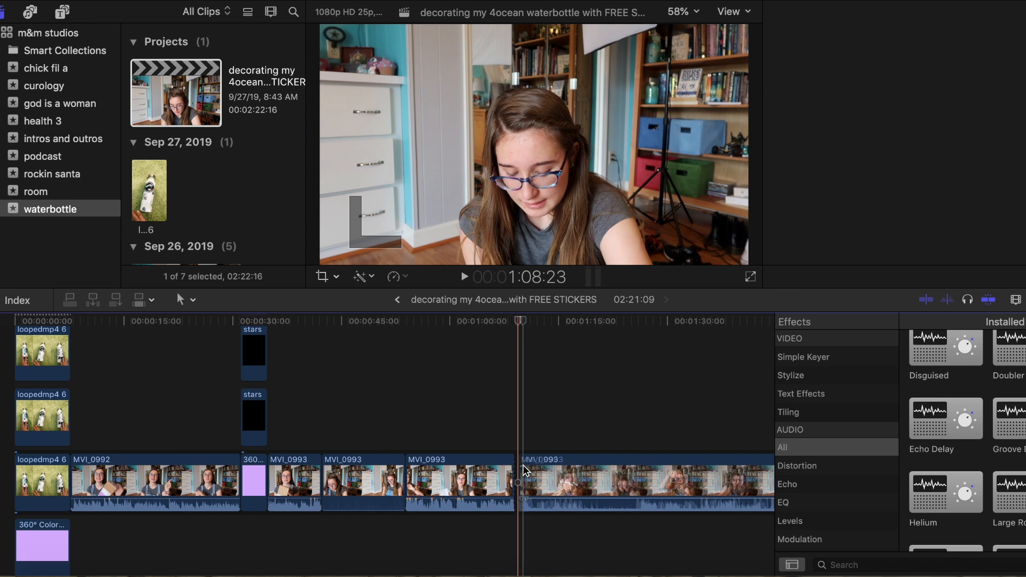
# - Split the last MVI_0993 clip at 1:17:17 and 1:25:04 and delete the section between the cuts
pyautogui.click(465, 277)
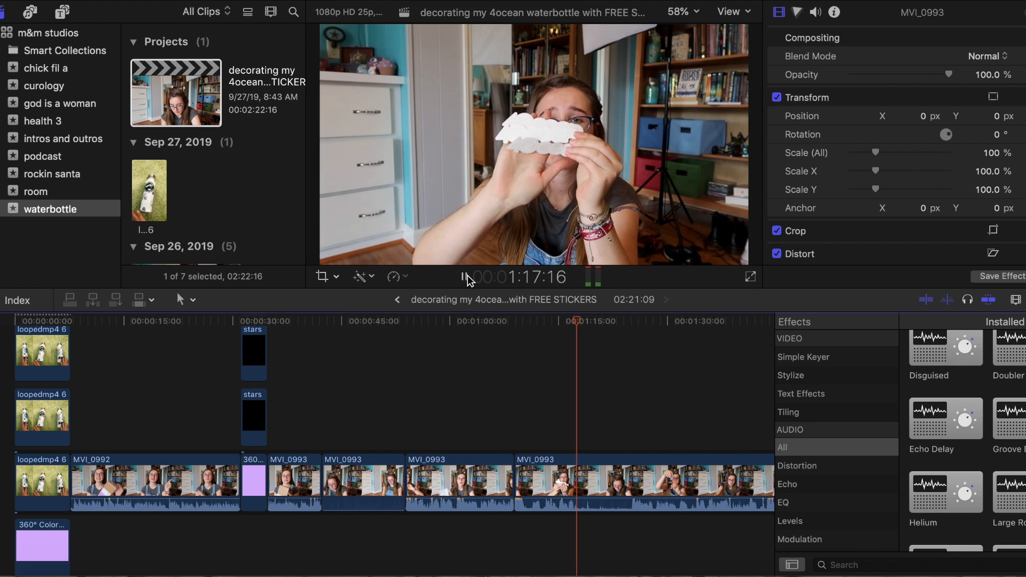
pyautogui.click(571, 433)
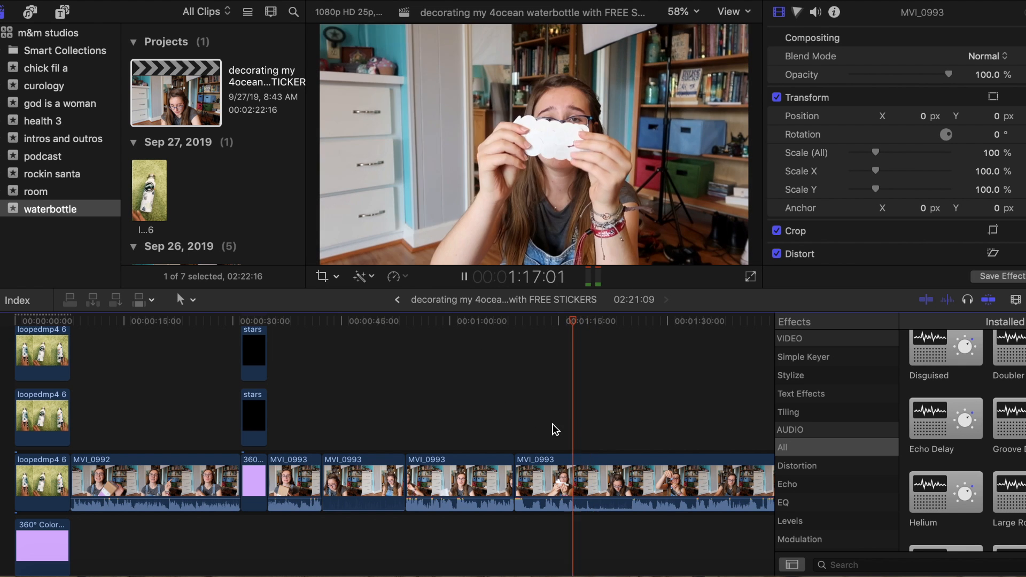
pyautogui.click(472, 278)
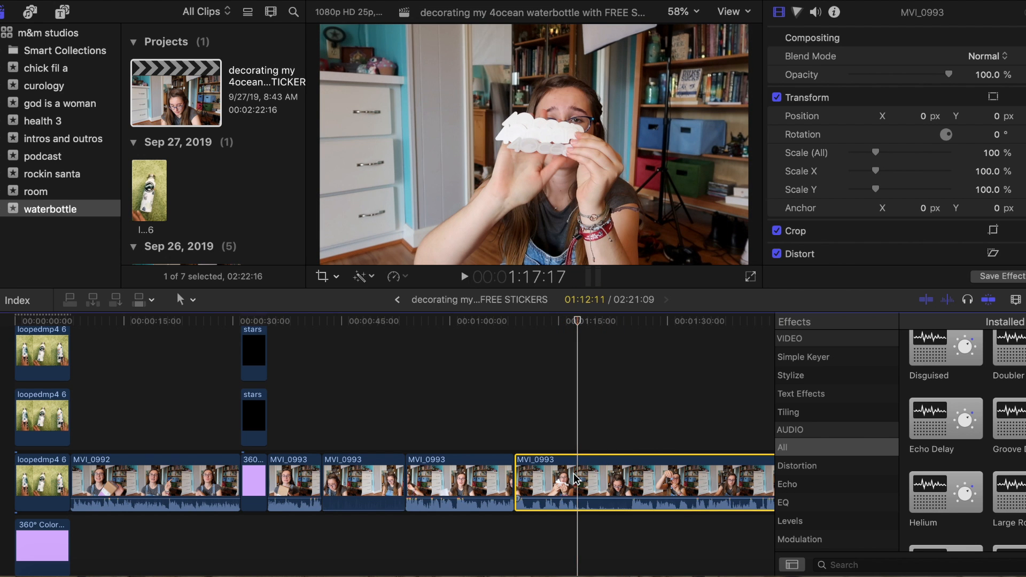
pyautogui.click(623, 428)
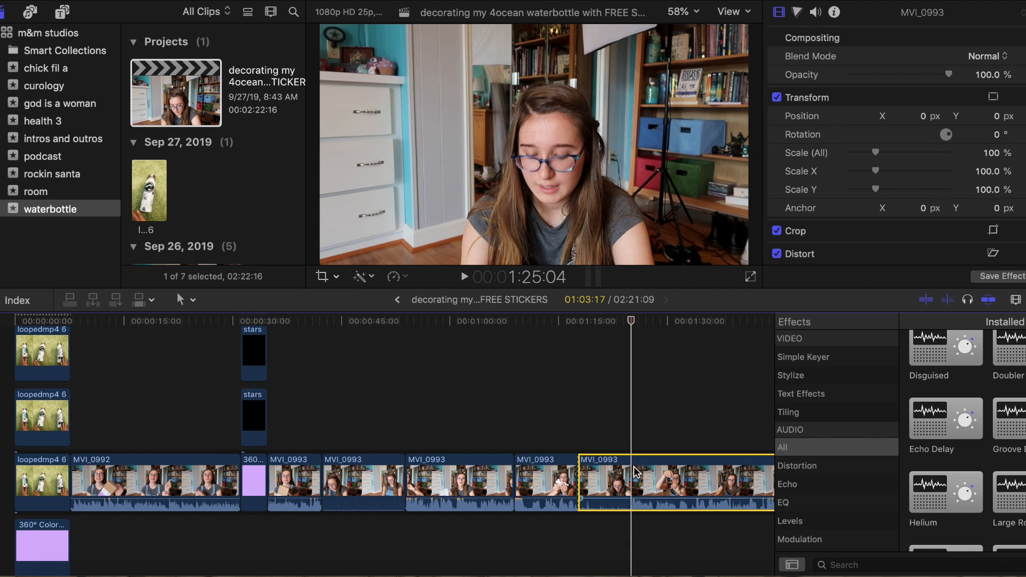
pyautogui.press('Delete')
# - Play on through MVI_0993 and cut out the roughly one-second section at about 1:25
pyautogui.hscroll(3, 634, 470)
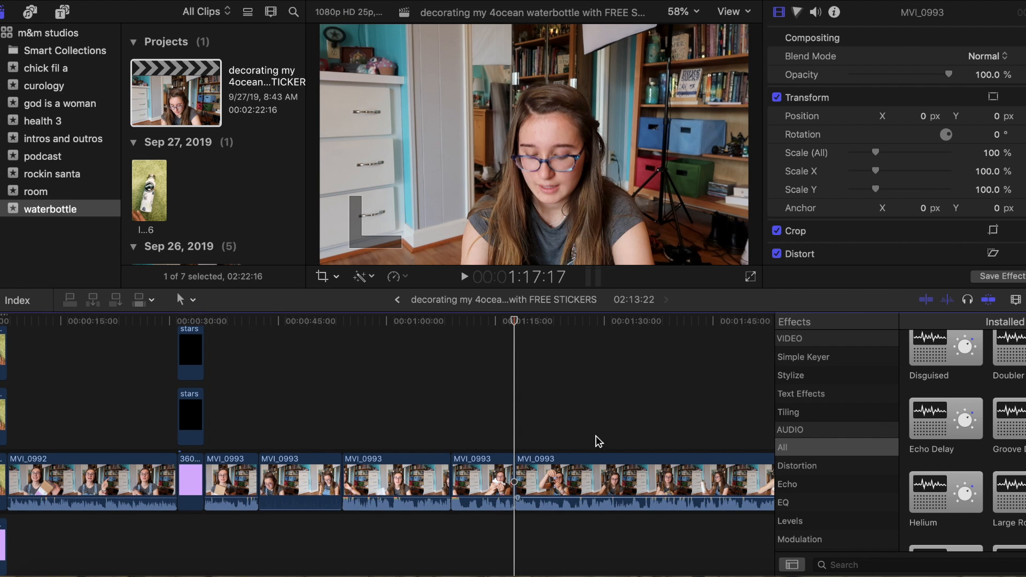
pyautogui.hscroll(5, 575, 463)
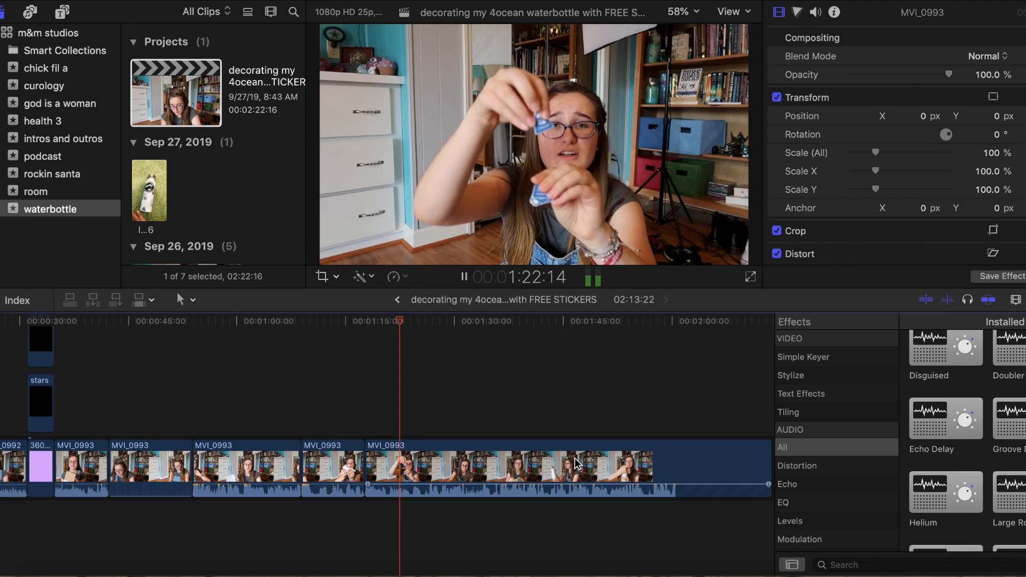
pyautogui.press('space')
pyautogui.press('super+b')
pyautogui.click(424, 463)
pyautogui.press('Delete')
# - Split the remaining MVI_0993 clip at about 1:58 and delete its tail after 2:05:14
pyautogui.press('space')
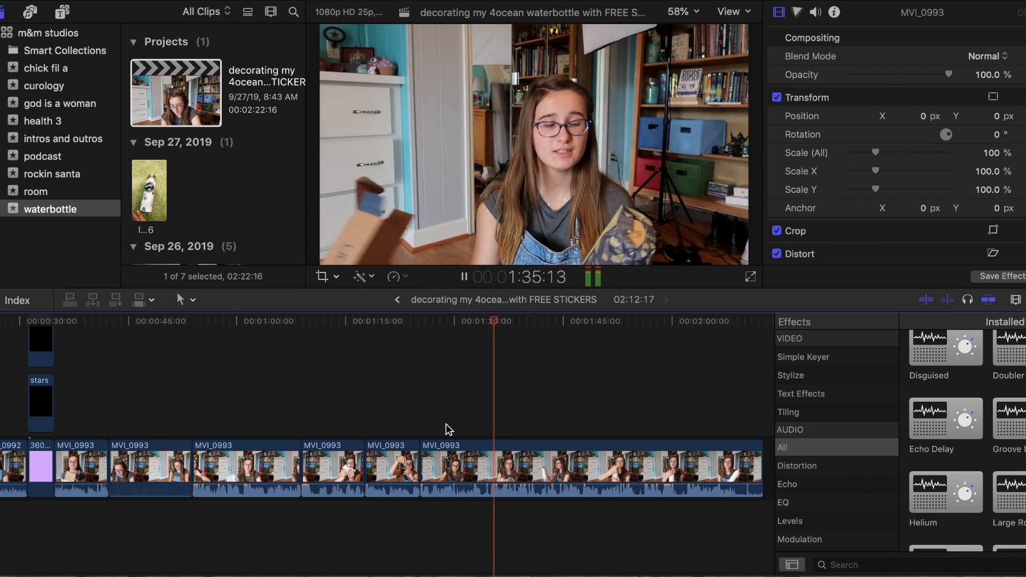
pyautogui.hscroll(5, 447, 424)
pyautogui.press('space')
pyautogui.press('super+b')
pyautogui.click(466, 275)
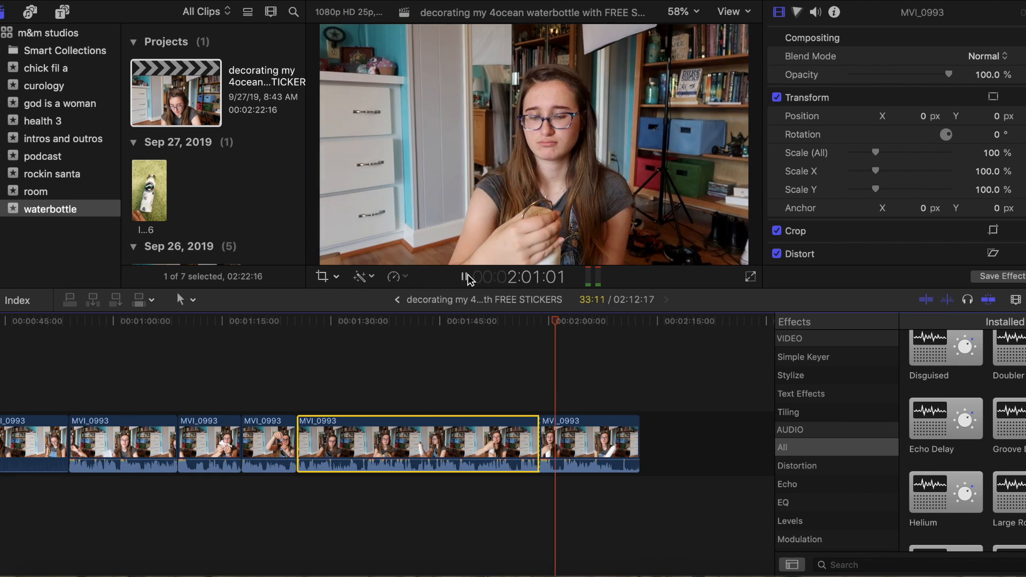
pyautogui.press('super+b')
pyautogui.press('Delete')
# - Append MVI_0994 to the end of the timeline and split it at two points while playing through it
pyautogui.click(592, 421)
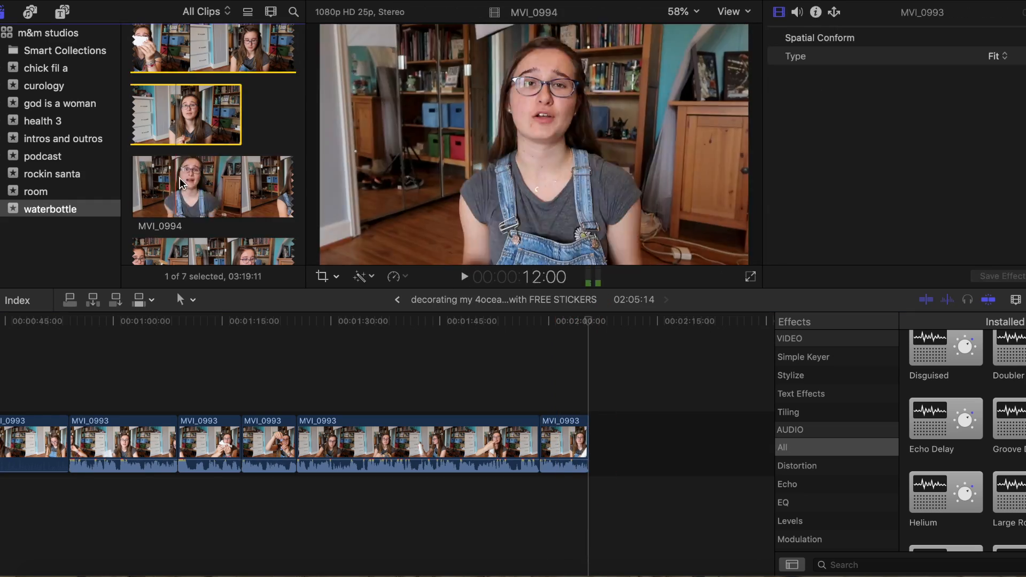
pyautogui.press('e')
pyautogui.press('space')
pyautogui.press('space')
pyautogui.press('super+b')
pyautogui.press('space')
pyautogui.press('space')
pyautogui.press('super+b')
# - Crop the selected MVI_0994 section slightly tighter by pulling in the lower-left corner of the frame
pyautogui.click(484, 438)
pyautogui.click(336, 277)
pyautogui.click(353, 312)
pyautogui.moveTo(321, 263); pyautogui.dragTo(374, 233)
pyautogui.click(734, 37)
# - Isolate the next MVI_0994 section with two cuts and crop it to a tight close-up, shifted downward
pyautogui.click(465, 277)
pyautogui.press('super+b')
pyautogui.press('super+b')
pyautogui.click(536, 438)
pyautogui.click(322, 276)
pyautogui.moveTo(322, 263); pyautogui.dragTo(555, 132)
pyautogui.moveTo(641, 80); pyautogui.dragTo(641, 155)
pyautogui.click(734, 37)
# - Play on past the close-up, isolate the next unwanted MVI_0994 section with two cuts and delete it
pyautogui.hscroll(5, 613, 392)
pyautogui.click(487, 369)
pyautogui.click(465, 277)
pyautogui.press('super+b')
pyautogui.press('super+b')
pyautogui.click(524, 441)
pyautogui.press('Delete')
# - Replay the footage around the last edit, then isolate and delete a further unwanted section of MVI_0994
pyautogui.click(442, 369)
pyautogui.click(465, 277)
pyautogui.click(529, 369)
pyautogui.click(465, 276)
pyautogui.press('super+b')
pyautogui.press('super+b')
pyautogui.click(590, 442)
pyautogui.press('Delete')
# - Play MVI_0994 onward and cut out the unwanted section starting at about 3:13
pyautogui.hscroll(4, 621, 423)
pyautogui.press('space')
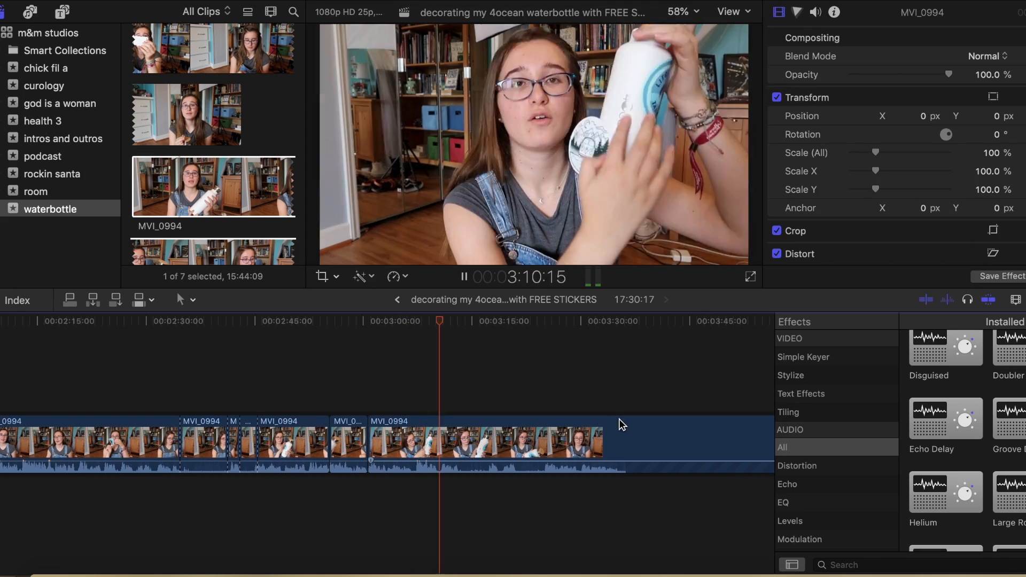
pyautogui.press('space')
pyautogui.press('super+b')
pyautogui.click(489, 423)
pyautogui.press('super+b')
pyautogui.click(475, 442)
pyautogui.press('Delete')
# - Play across the last edit and cut out the unwanted MVI_0994 section starting at about 3:17
pyautogui.click(444, 403)
pyautogui.click(464, 277)
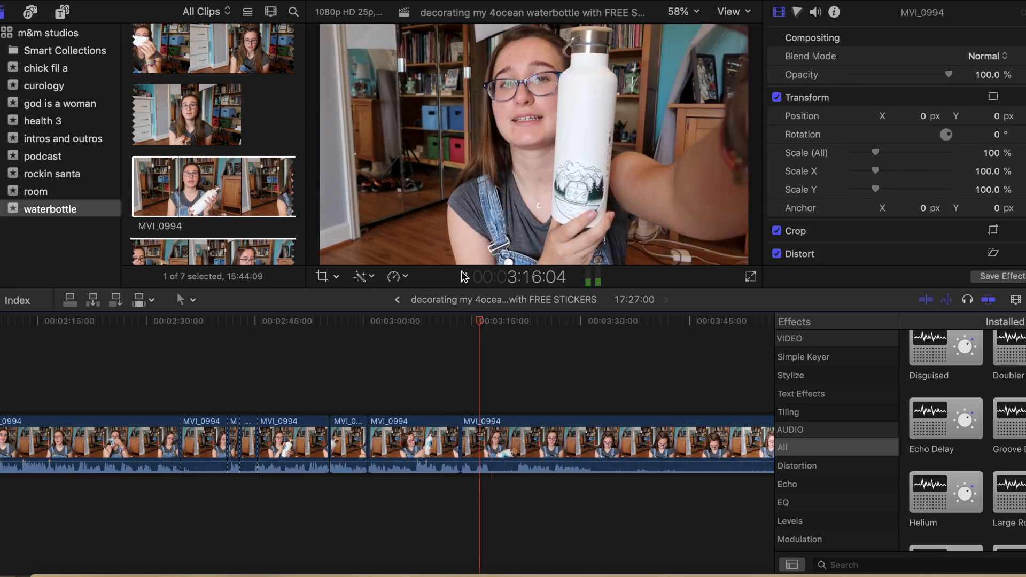
pyautogui.click(489, 396)
pyautogui.press('super+b')
pyautogui.click(464, 277)
pyautogui.press('super+b')
pyautogui.click(502, 441)
pyautogui.press('Delete')
# - Split MVI_0994 at about 3:28 and delete the unwanted section that follows the cut
pyautogui.click(465, 277)
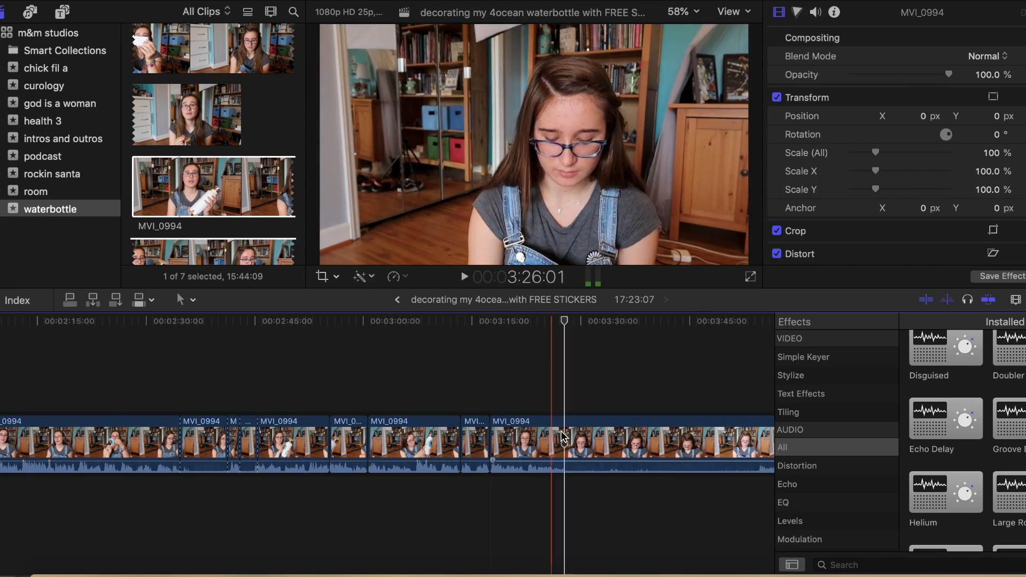
pyautogui.press('super+b')
pyautogui.hscroll(4, 562, 437)
pyautogui.press('Delete')
# - Continue playing and remove the unwanted MVI_0994 section starting at about 3:36
pyautogui.click(465, 278)
pyautogui.press('super+b')
pyautogui.click(492, 447)
pyautogui.press('Delete')
# - Play MVI_0994 onward and remove the unwanted section between cuts starting at about 3:44
pyautogui.click(465, 277)
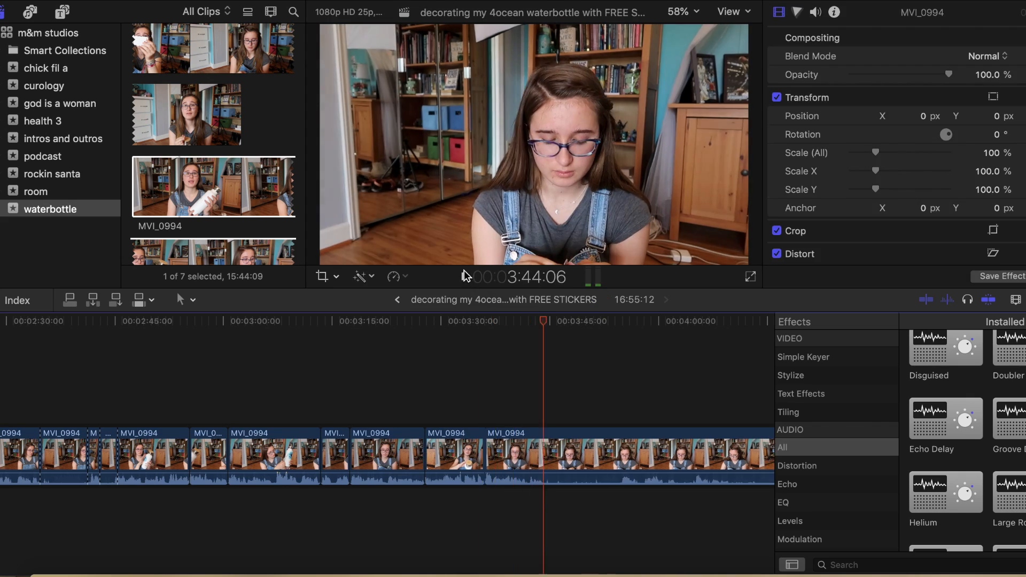
pyautogui.click(464, 277)
pyautogui.press('super+b')
pyautogui.hscroll(4, 481, 449)
pyautogui.click(464, 277)
pyautogui.press('super+b')
pyautogui.click(466, 448)
pyautogui.press('Delete')
# - Play further and delete the unwanted MVI_0994 sections starting at about 3:50 and 3:54
pyautogui.click(464, 277)
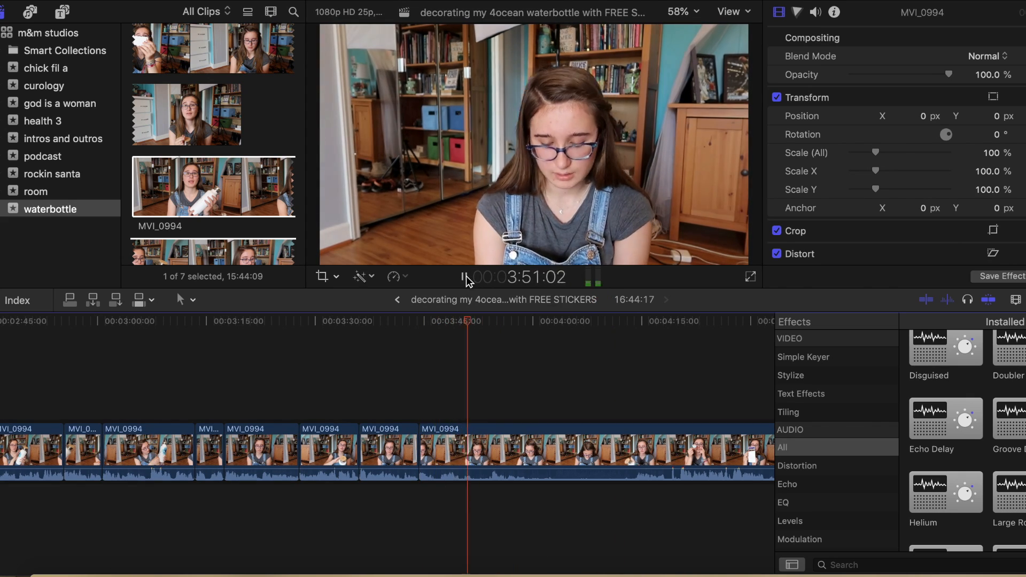
pyautogui.press('super+b')
pyautogui.hscroll(4, 481, 446)
pyautogui.click(515, 446)
pyautogui.press('super+b')
pyautogui.press('Delete')
pyautogui.click(463, 276)
pyautogui.press('Delete')
# - Play on and cut out the unwanted MVI_0994 section starting at about 4:05
pyautogui.click(464, 277)
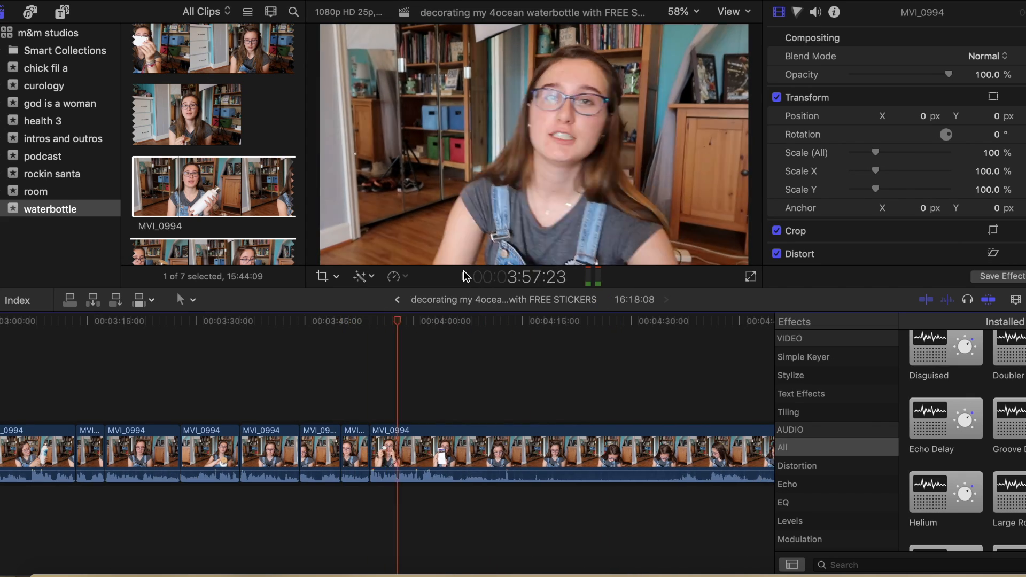
pyautogui.click(465, 276)
pyautogui.press('super+b')
pyautogui.press('super+b')
pyautogui.press('Delete')
# - Play MVI_0994 on from about 3:57 and cut out the unwanted footage between cuts at about 4:05 and 4:08
pyautogui.click(465, 277)
pyautogui.press('super+b')
pyautogui.click(464, 445)
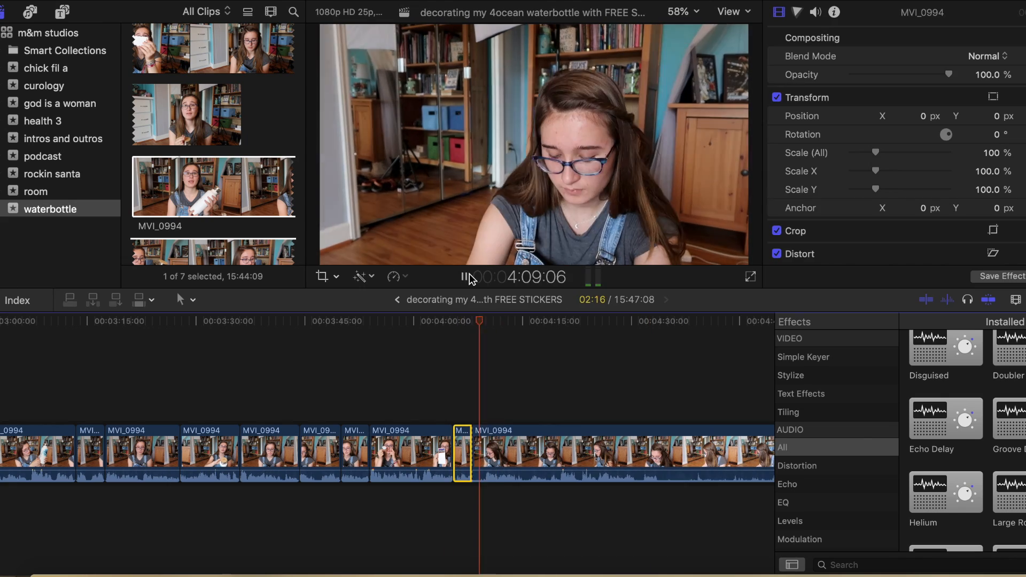
pyautogui.click(485, 442)
pyautogui.press('super+b')
pyautogui.click(479, 444)
pyautogui.press('Delete')
# - Play further and remove the unwanted MVI_0994 section starting at about 4:13
pyautogui.press('space')
pyautogui.press('super+b')
pyautogui.press('super+b')
pyautogui.click(514, 442)
pyautogui.press('Delete')
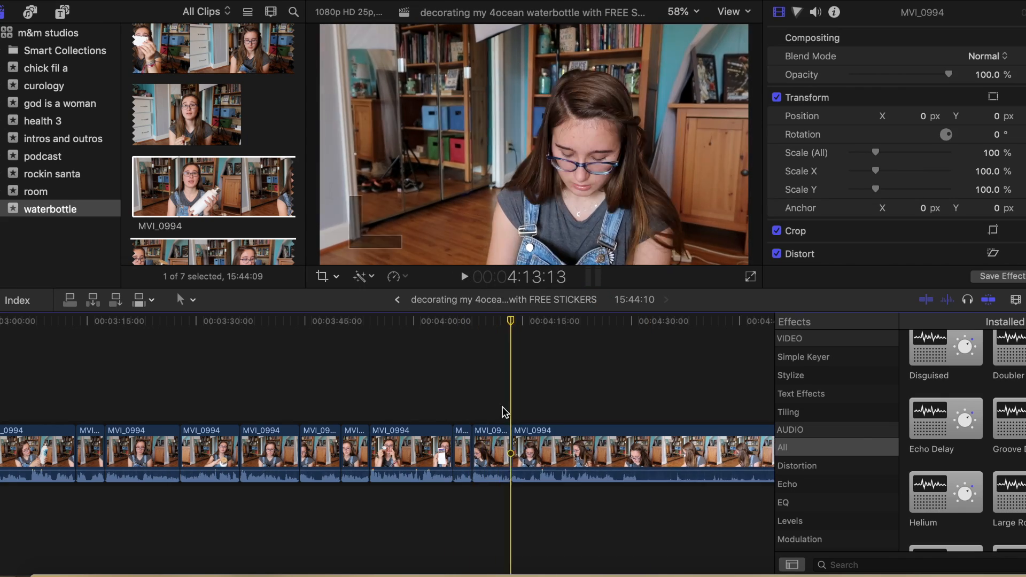
# - Continue playing and cut out the short unwanted MVI_0994 section starting at about 4:19
pyautogui.hscroll(4, 504, 412)
pyautogui.press('space')
pyautogui.press('super+b')
pyautogui.click(412, 447)
pyautogui.press('super+b')
pyautogui.click(437, 447)
pyautogui.press('Delete')
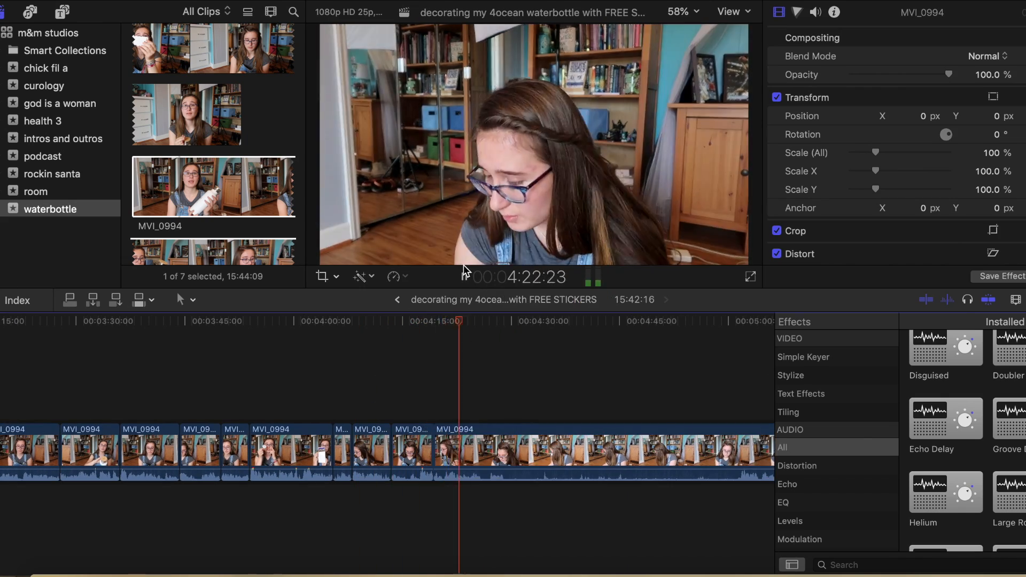
# - Blade the remaining MVI_0994 footage after 4:19 and delete the next unwanted stretch there
pyautogui.hscroll(5, 464, 395)
pyautogui.press('super+b')
pyautogui.press('Delete')
pyautogui.hscroll(-2, 447, 372)
pyautogui.click(272, 425)
pyautogui.click(302, 458)
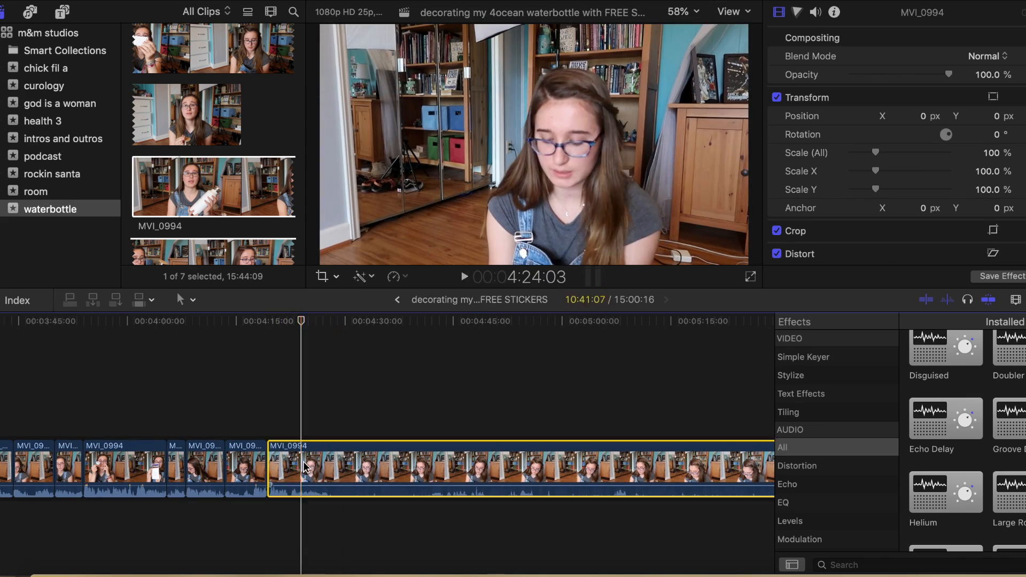
# - Split MVI_0994 at about 4:24 and 4:26 and delete the unwanted footage between the kept parts
pyautogui.press('super+b')
pyautogui.click(457, 419)
pyautogui.press('space')
pyautogui.click(521, 467)
pyautogui.press('super+b')
pyautogui.press('Delete')
pyautogui.click(464, 276)
pyautogui.press('super+b')
pyautogui.press('Delete')
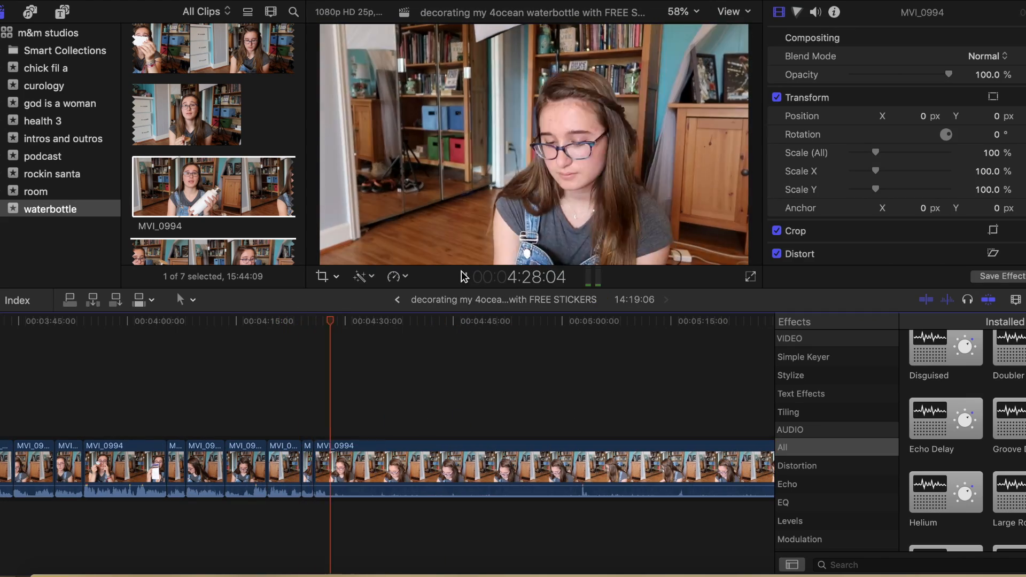
# - Blade MVI_0994 at about 4:28 and remove the long unwanted section that follows
pyautogui.press('super+b')
pyautogui.hscroll(9, 596, 459)
pyautogui.click(512, 471)
pyautogui.press('super+b')
pyautogui.press('Delete')
# - Play on, split MVI_0994 at about 4:37 and delete the unwanted footage up to the next useful moment
pyautogui.click(465, 275)
pyautogui.click(445, 463)
pyautogui.press('super+b')
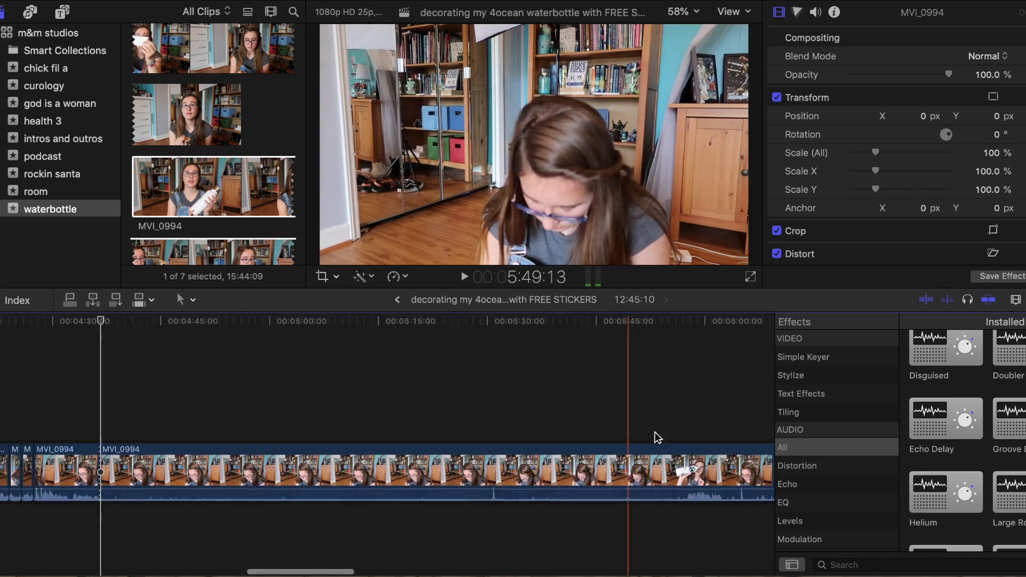
pyautogui.click(466, 276)
pyautogui.click(583, 468)
pyautogui.press('super+b')
pyautogui.press('Delete')
# - Play the next part of MVI_0994 and blade the clip at about 4:42
pyautogui.click(464, 277)
pyautogui.click(463, 276)
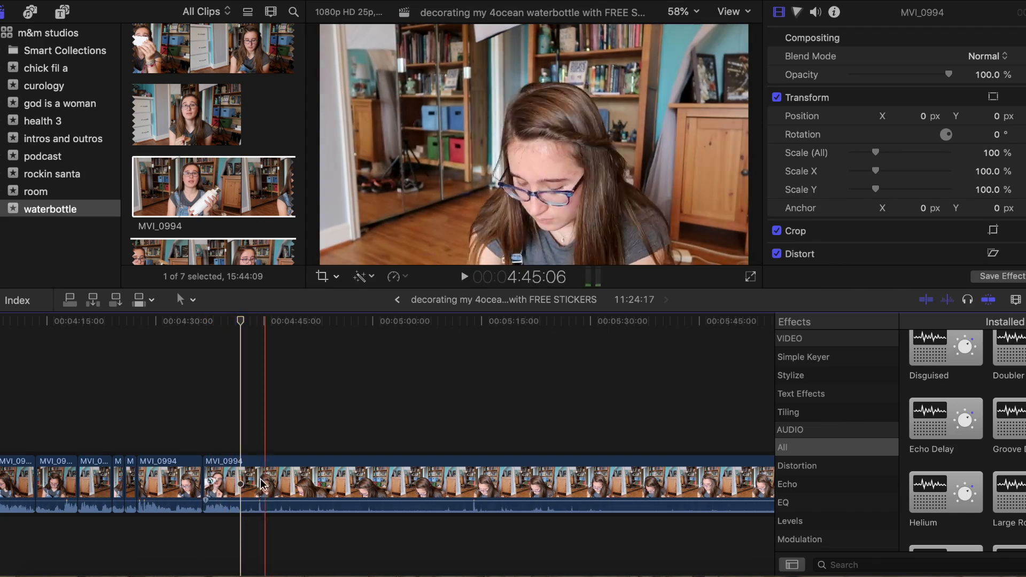
pyautogui.click(238, 481)
pyautogui.press('super+b')
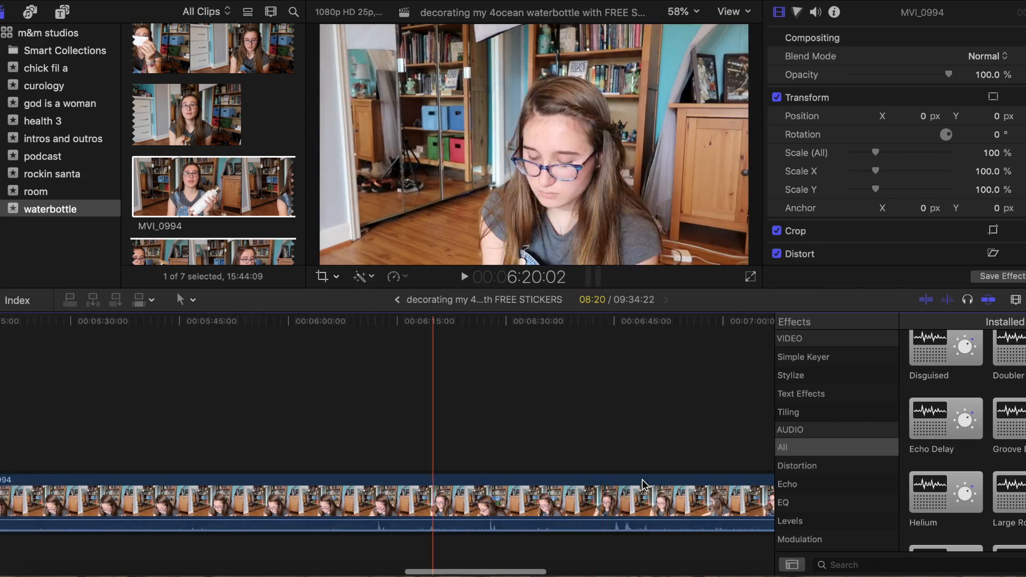
# - Speed up the long decorating section of MVI_0994 to 20x and open its crop controls
pyautogui.click(398, 276)
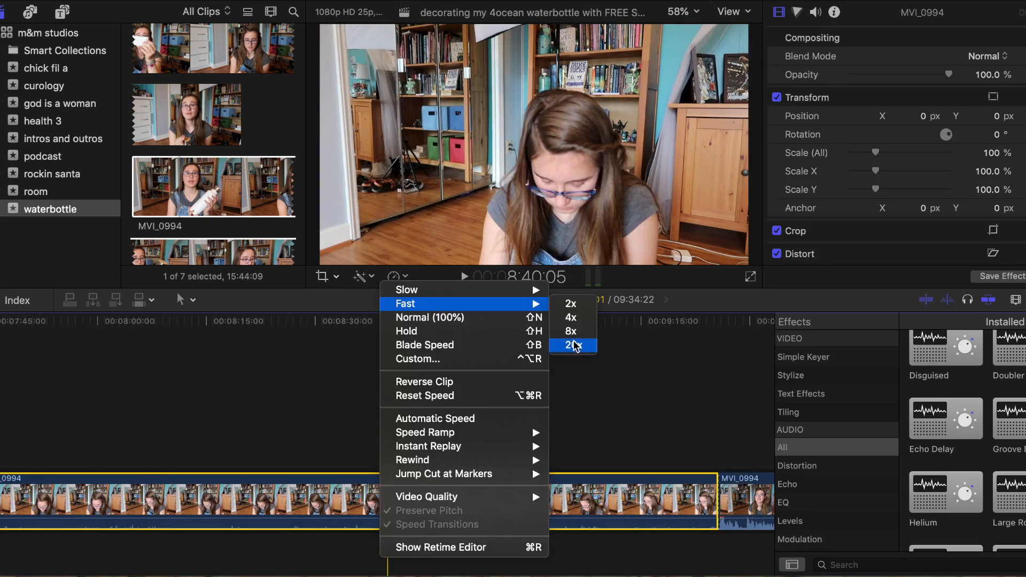
pyautogui.click(574, 346)
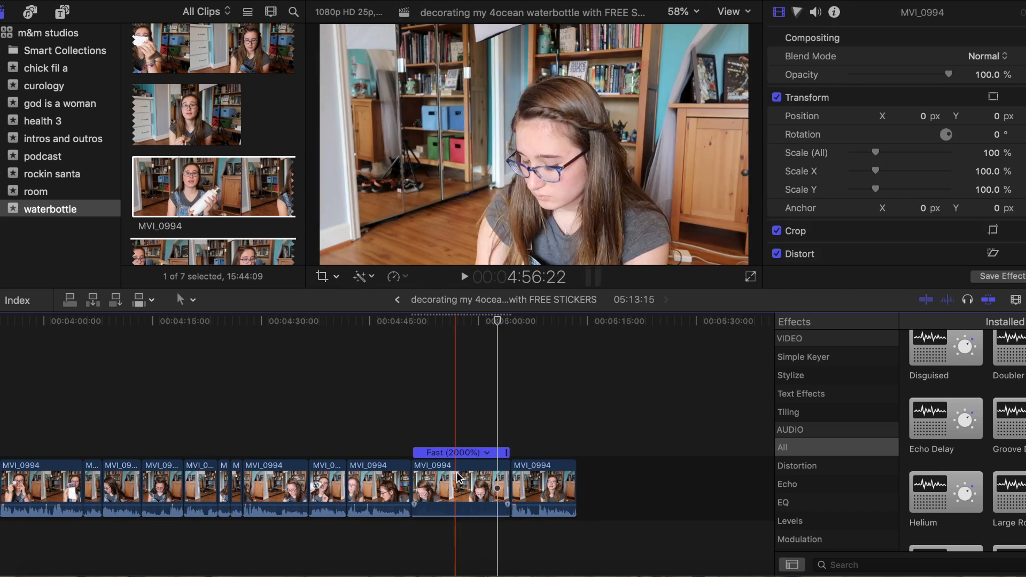
pyautogui.hotkey('shift', 'c')
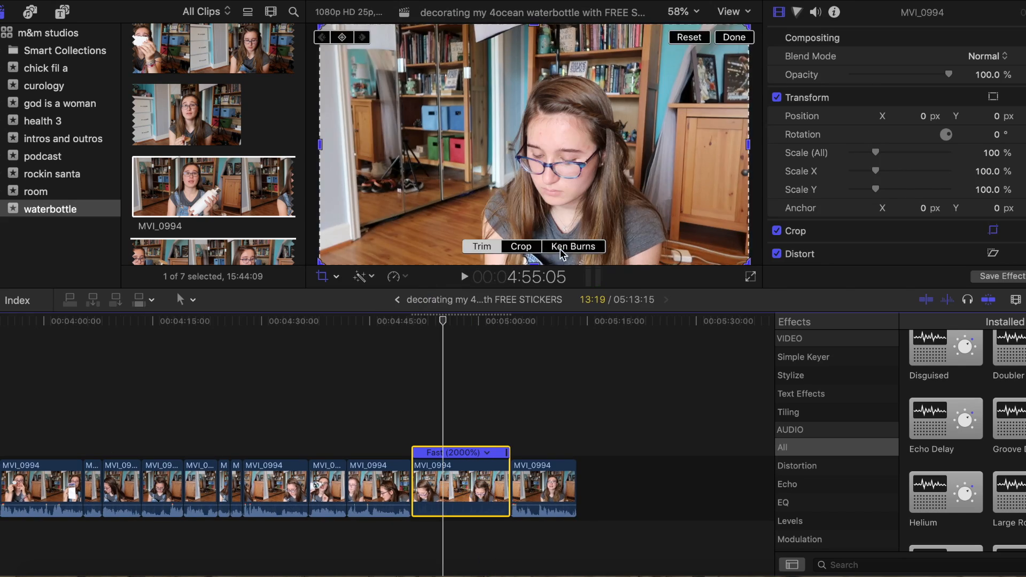
pyautogui.click(464, 277)
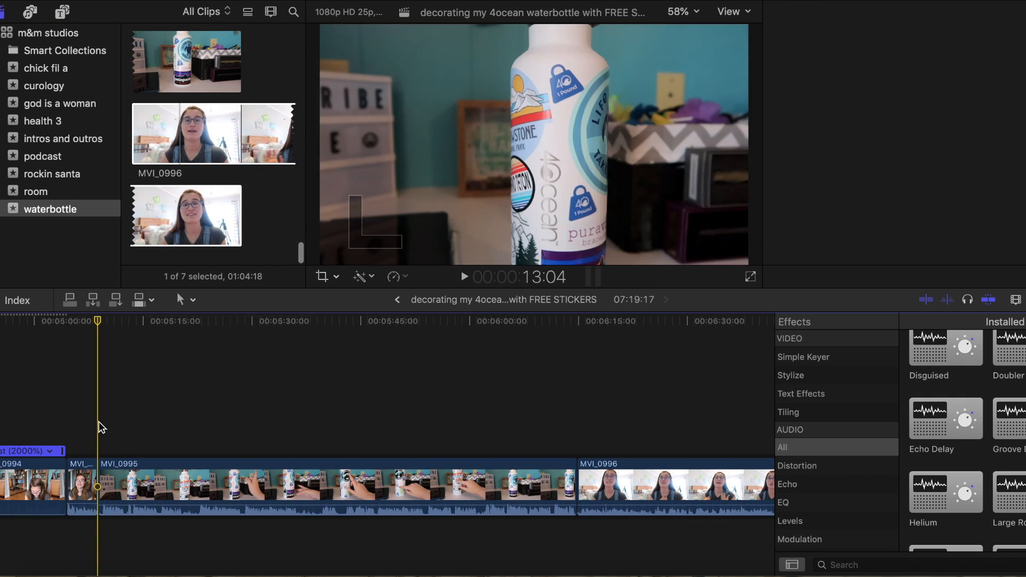
# - Play through MVI_0995 and MVI_0996 to review the footage up to about 7:06
pyautogui.click(464, 278)
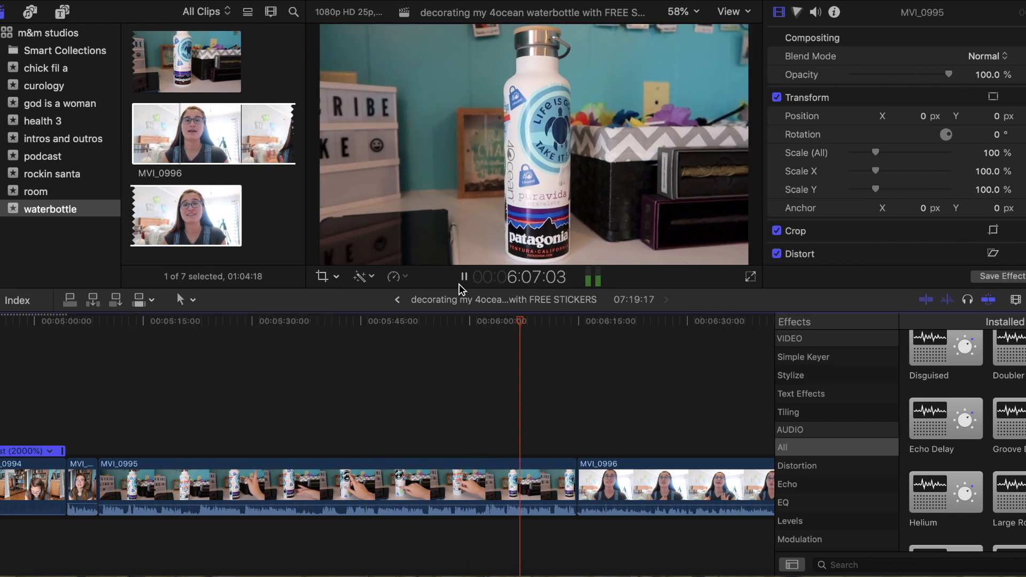
pyautogui.press('space')
pyautogui.hscroll(3, 592, 516)
pyautogui.press('space')
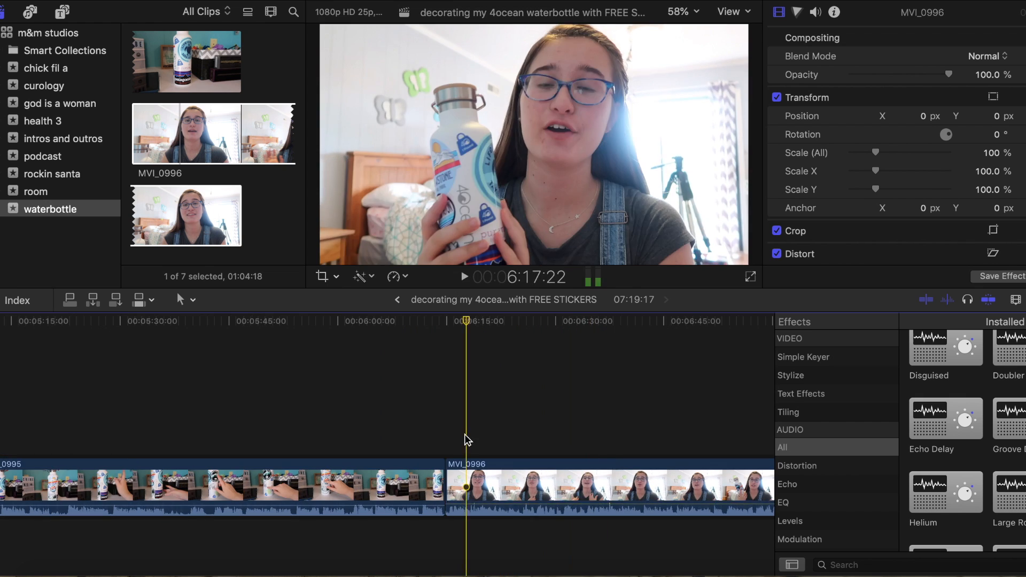
pyautogui.hscroll(3, 575, 397)
pyautogui.hscroll(5, 564, 453)
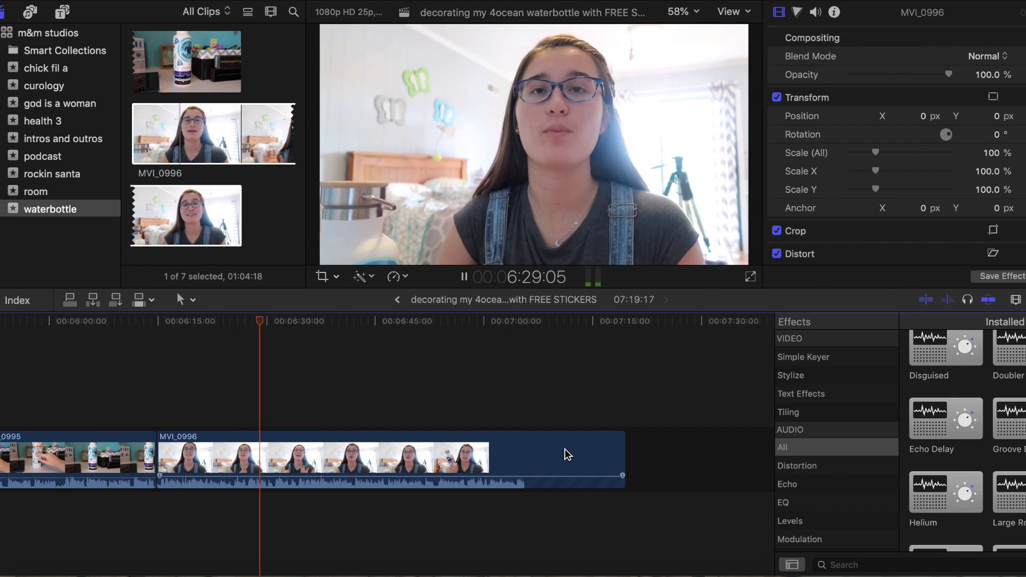
pyautogui.click(468, 276)
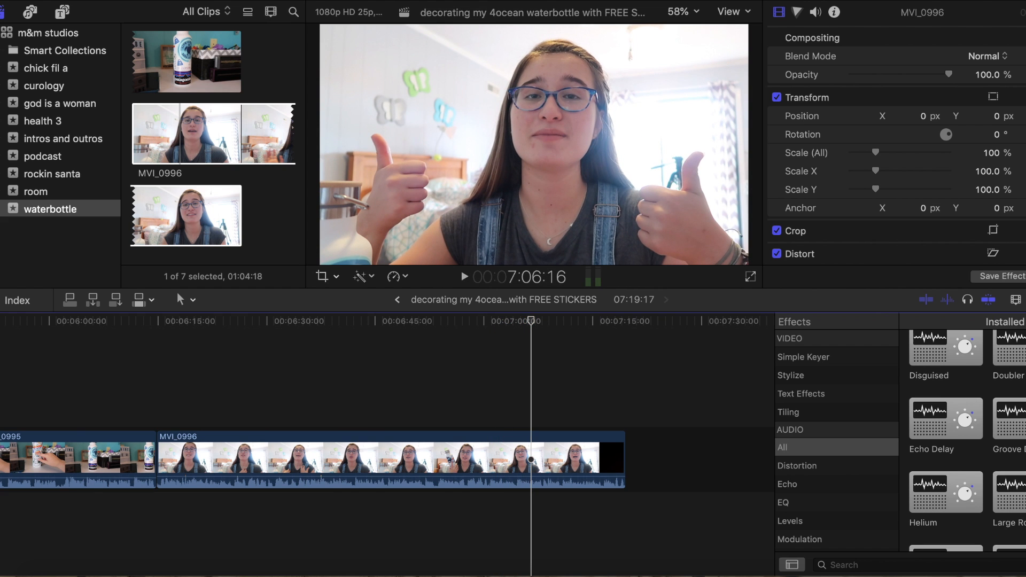
# - Copy the thumbs up graphic from its intros and outros project into the water bottle timeline at 7:06:16
pyautogui.click(57, 140)
pyautogui.scroll(10, 181, 129)
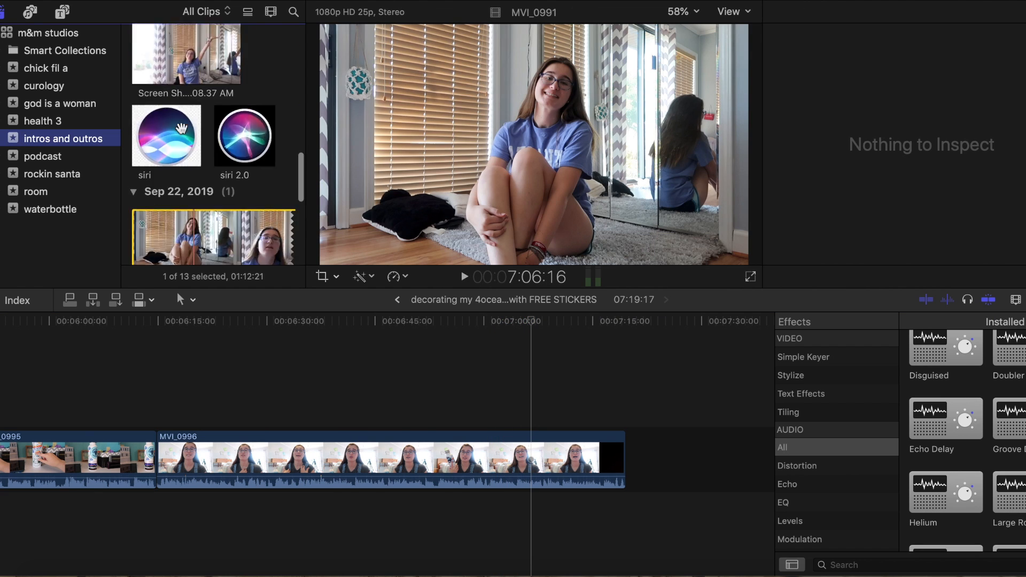
pyautogui.doubleClick(182, 129)
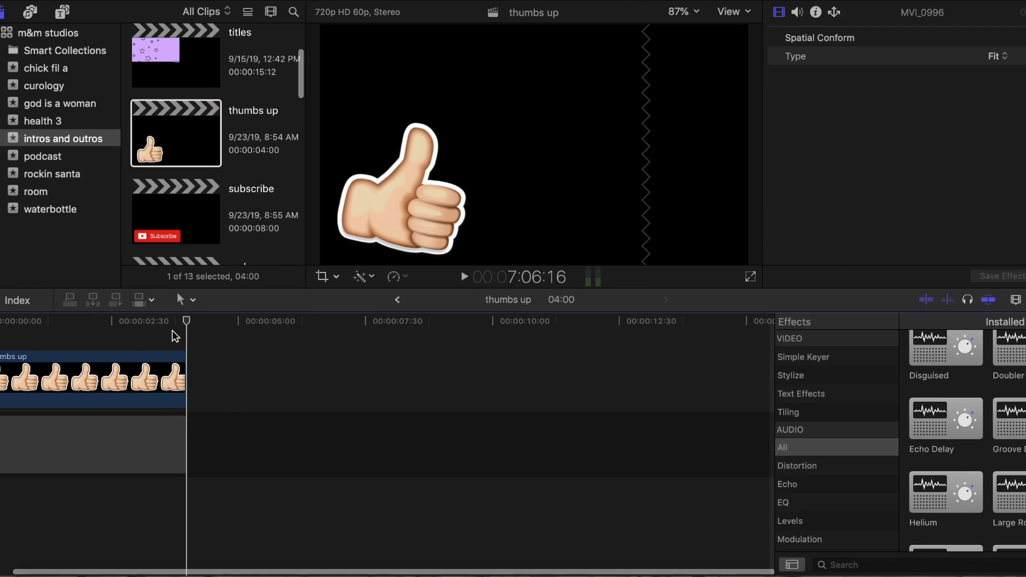
pyautogui.click(162, 383)
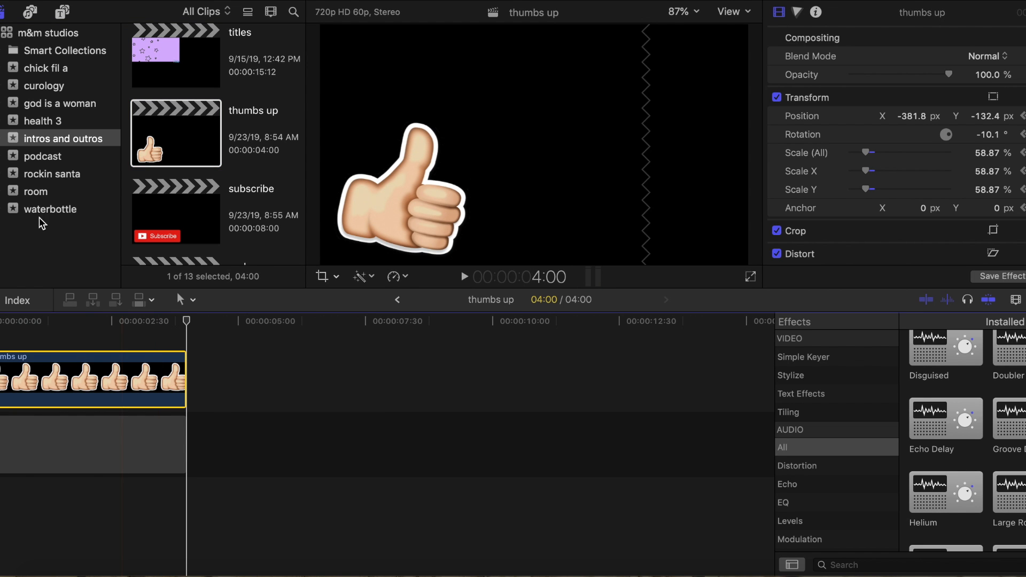
pyautogui.click(64, 208)
pyautogui.scroll(5, 160, 123)
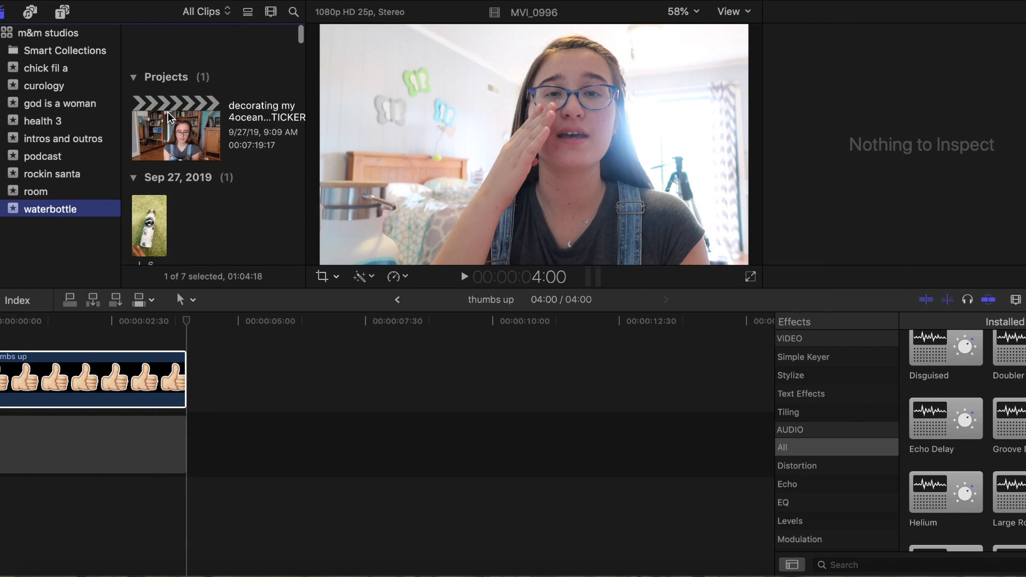
pyautogui.doubleClick(178, 96)
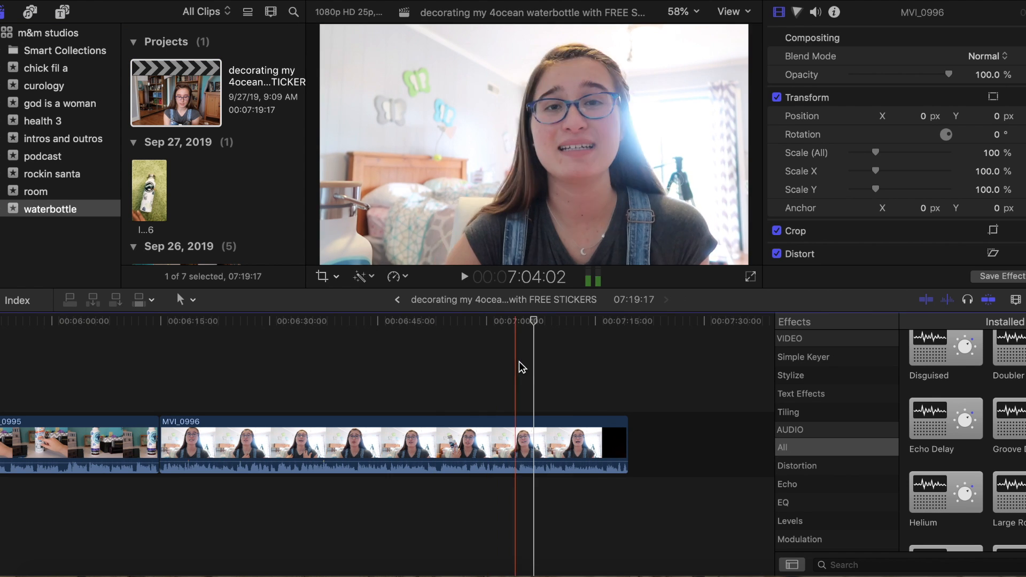
pyautogui.press('super+v')
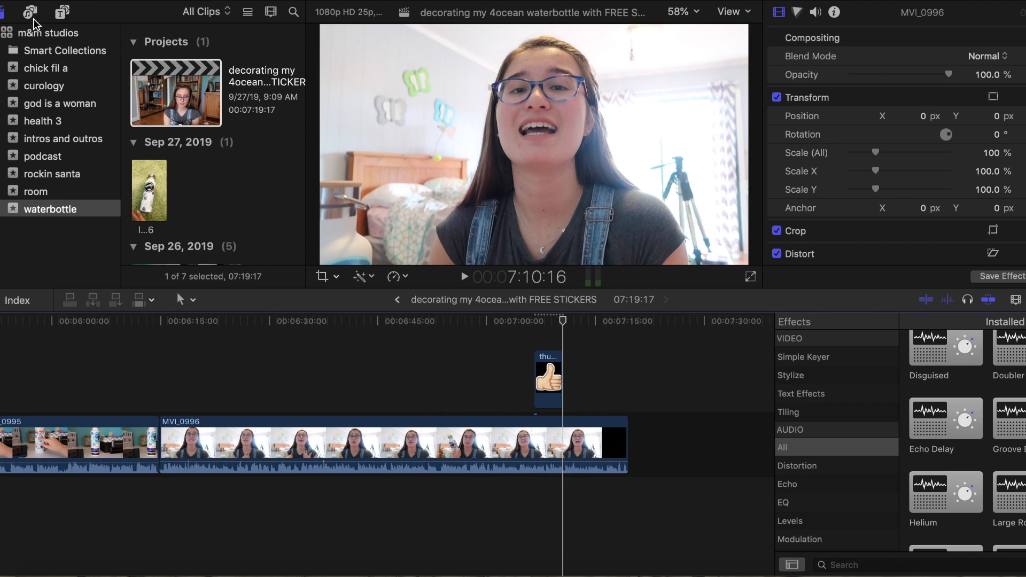
# - Place the Cartoon Accent 17 sound effect at the start of the thumbs up graphic and play it back
pyautogui.click(29, 12)
pyautogui.moveTo(561, 413); pyautogui.dragTo(536, 409)
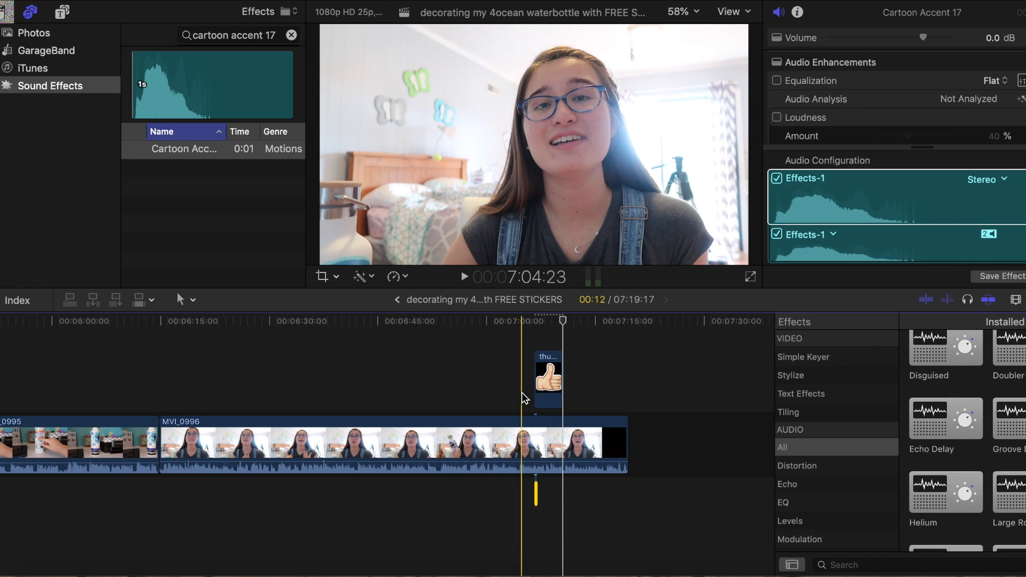
pyautogui.click(521, 392)
pyautogui.press('space')
pyautogui.hscroll(2, 604, 423)
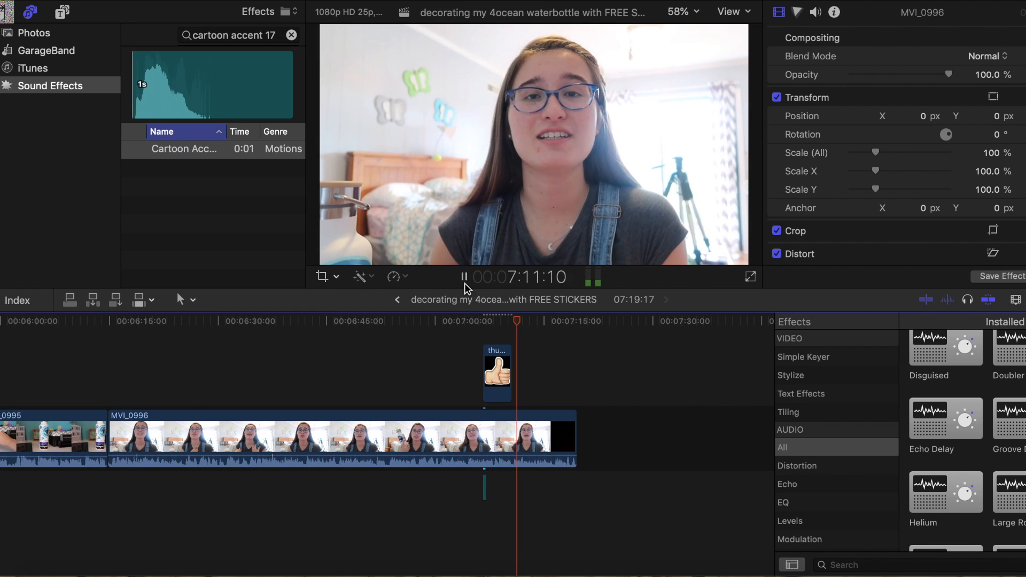
# - Copy the subscribe graphic from its intros and outros project into the water bottle timeline at 7:11:23
pyautogui.click(3, 12)
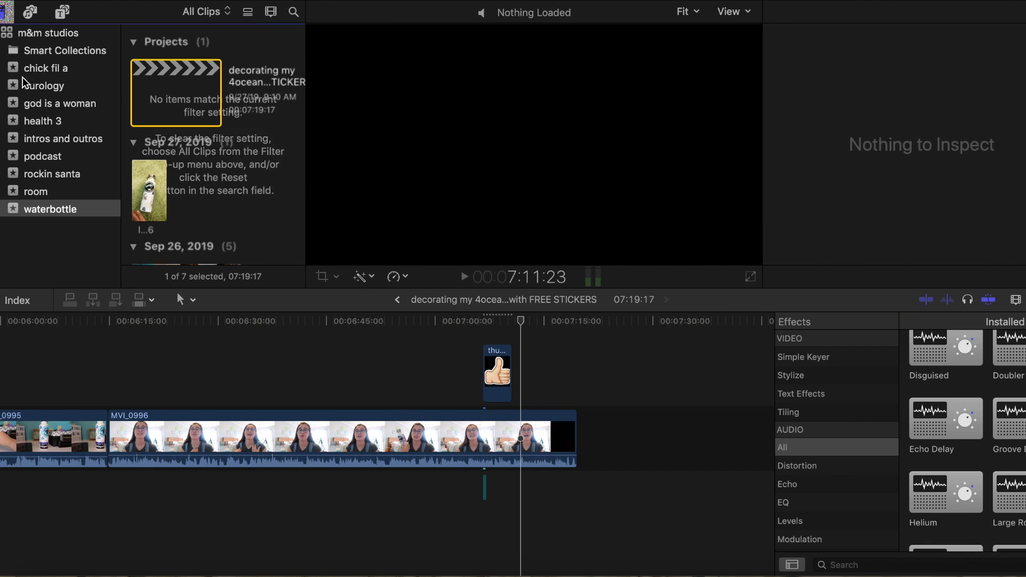
pyautogui.click(57, 136)
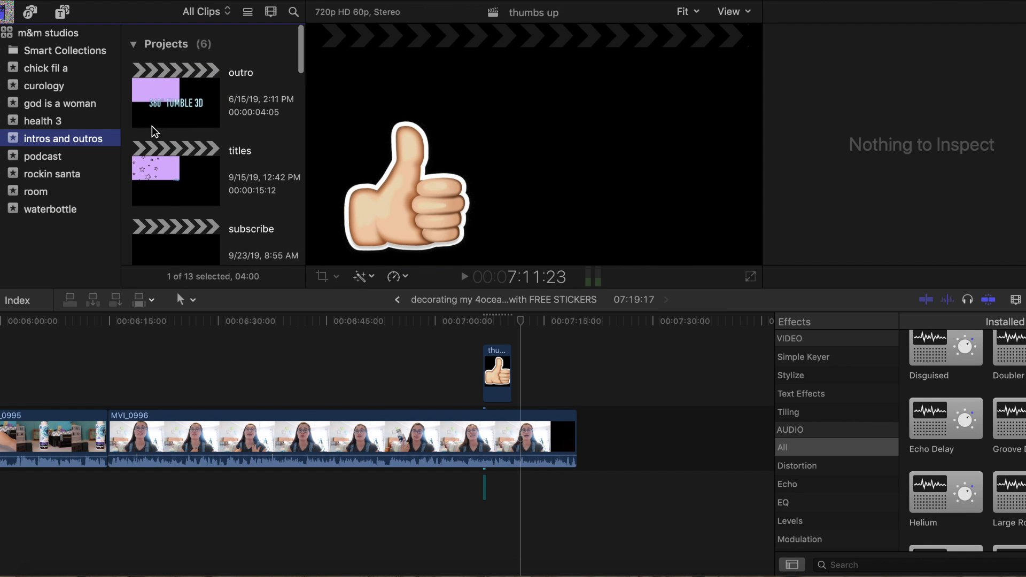
pyautogui.scroll(-5, 154, 132)
pyautogui.doubleClick(154, 131)
pyautogui.click(162, 399)
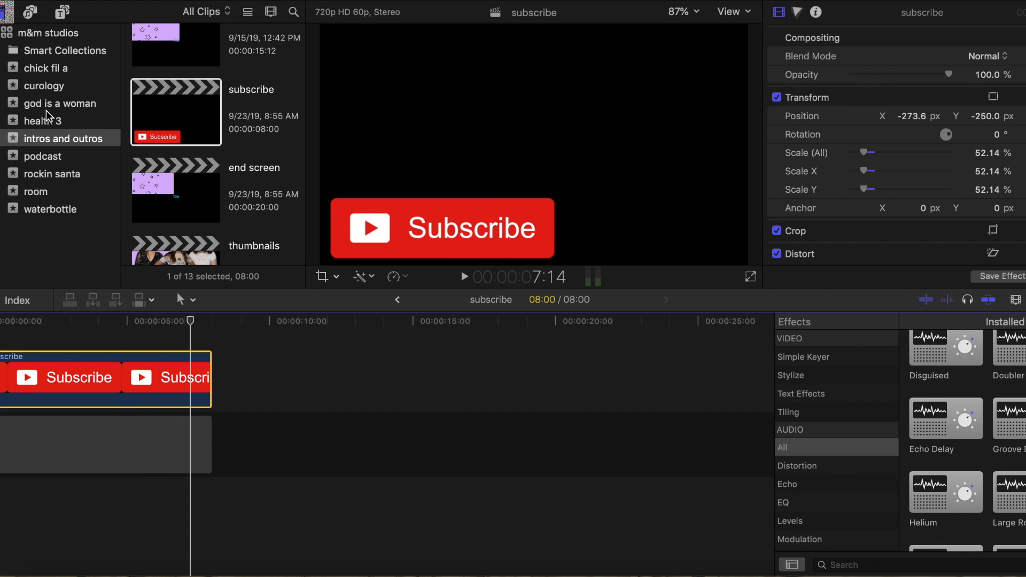
pyautogui.click(50, 209)
pyautogui.scroll(2, 165, 107)
pyautogui.doubleClick(168, 92)
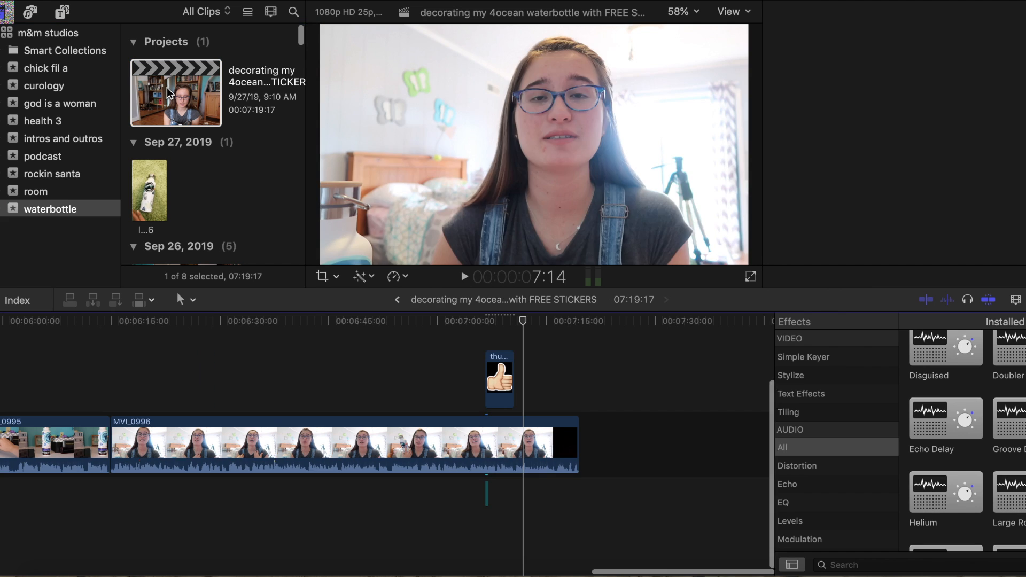
pyautogui.press('super+v')
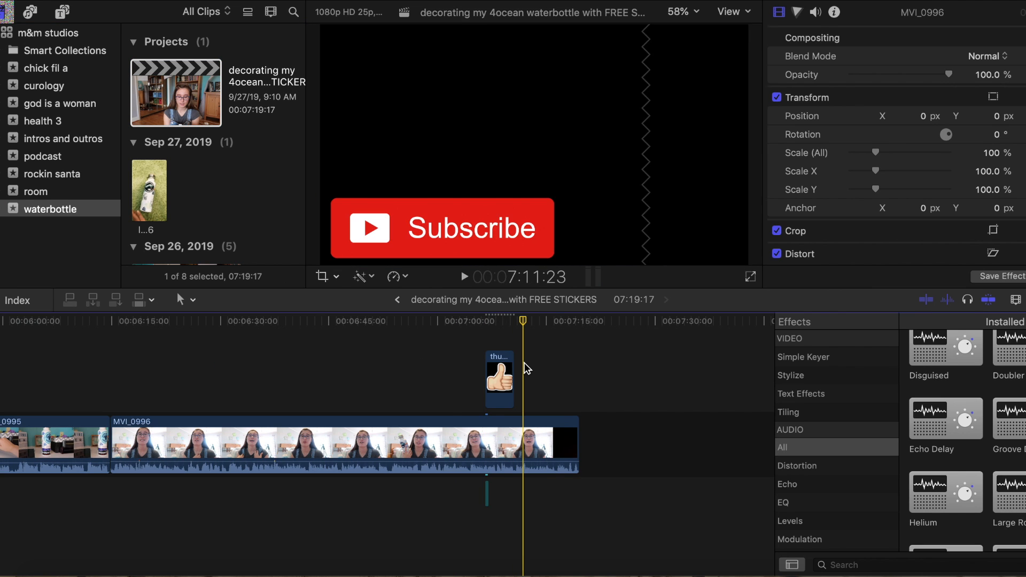
# - Place the Cartoon Accent 17 sound effect at the start of the subscribe graphic and preview from 7:10:16
pyautogui.click(30, 11)
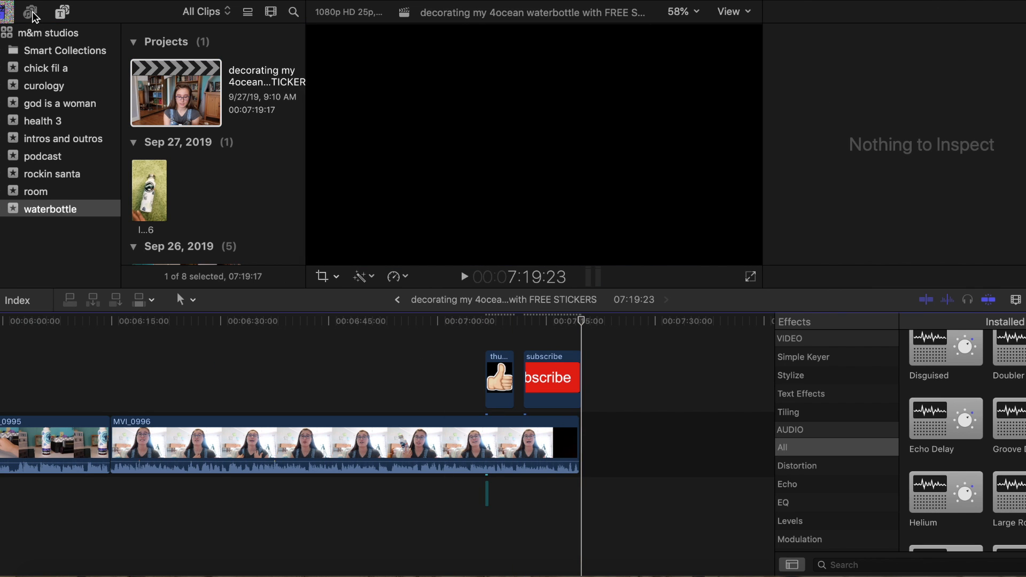
pyautogui.moveTo(566, 388); pyautogui.dragTo(525, 414)
pyautogui.click(514, 343)
pyautogui.press('super+4')
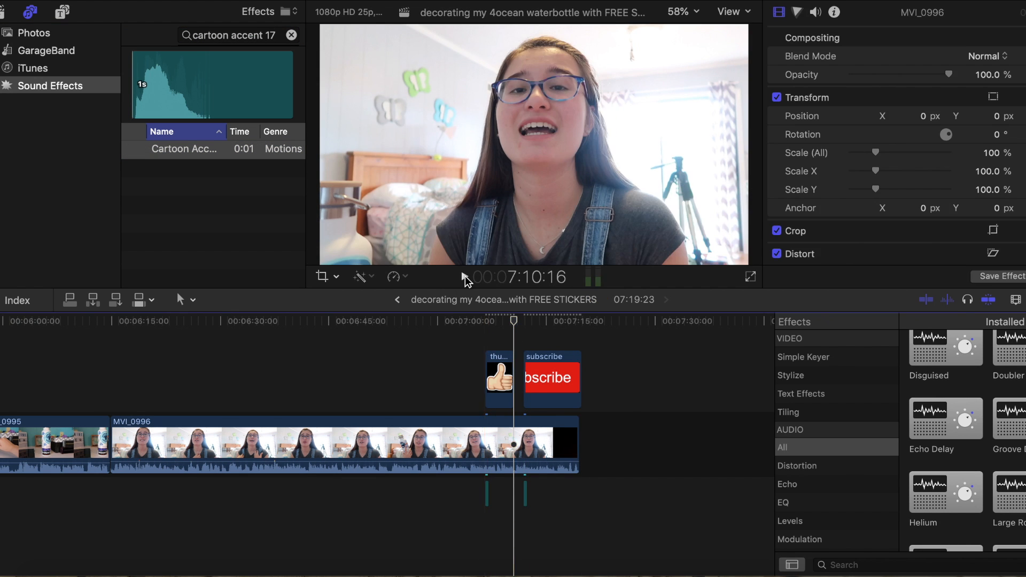
pyautogui.click(465, 276)
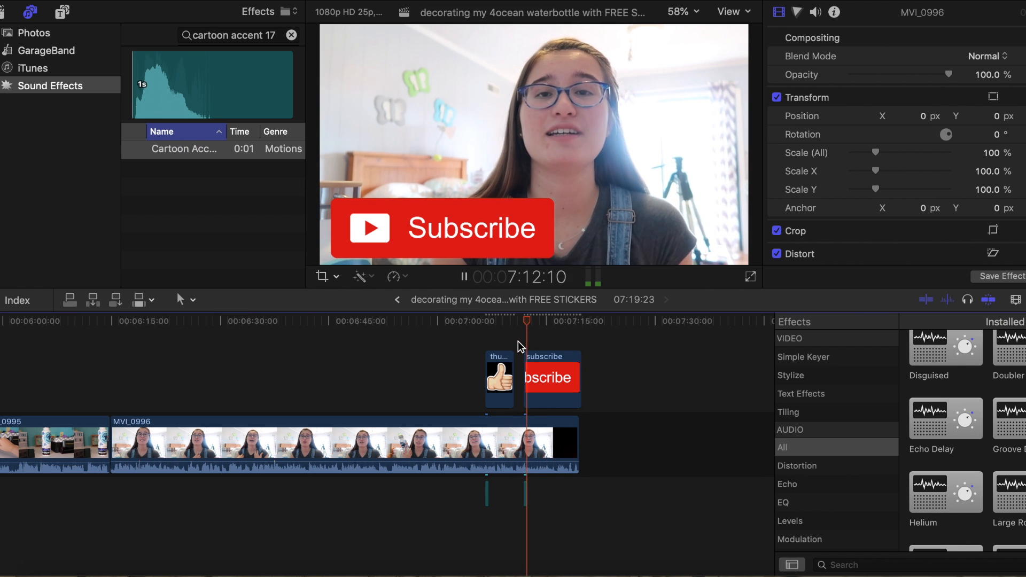
pyautogui.click(516, 339)
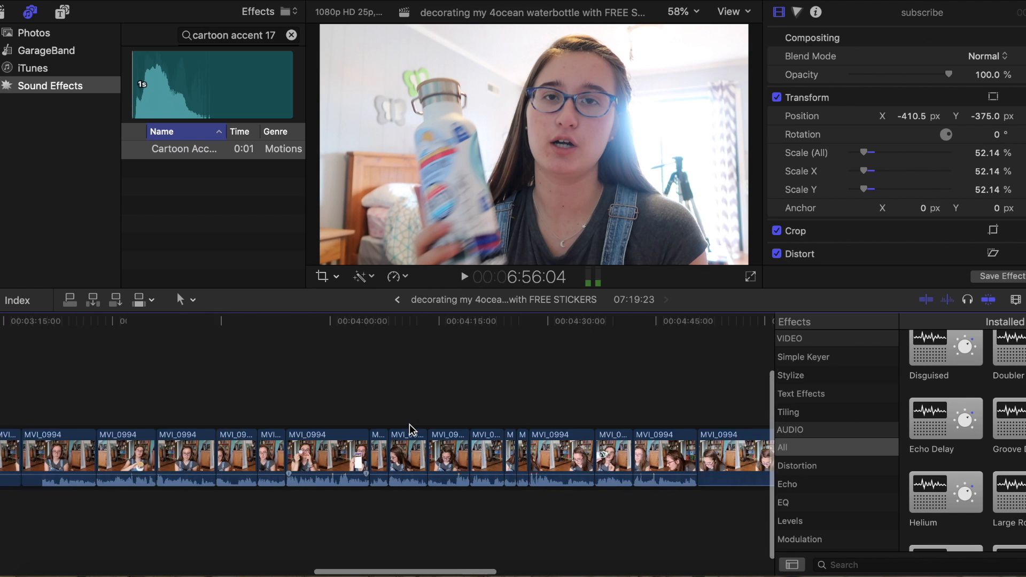
# - Copy the "decorating my water bottle" title from the opening section into the timeline above the subscribe graphic at 7:13:05
pyautogui.hscroll(-15, 409, 424)
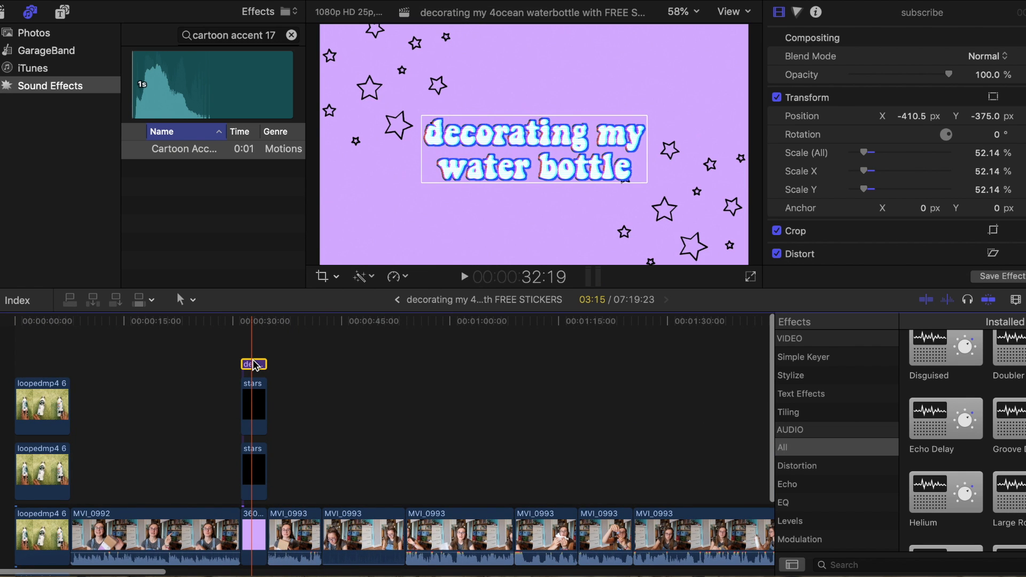
pyautogui.hscroll(20, 511, 371)
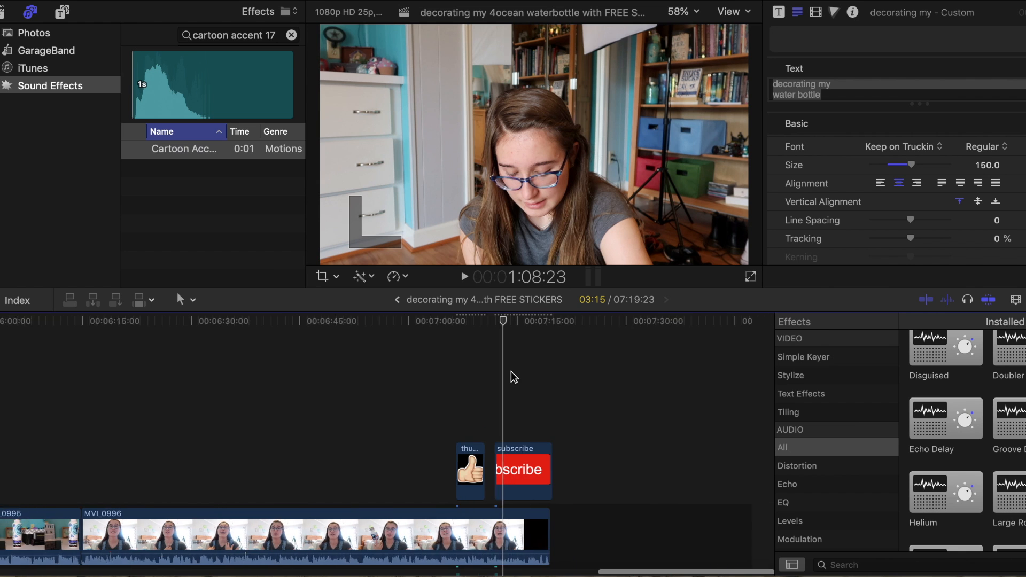
pyautogui.press('super+v')
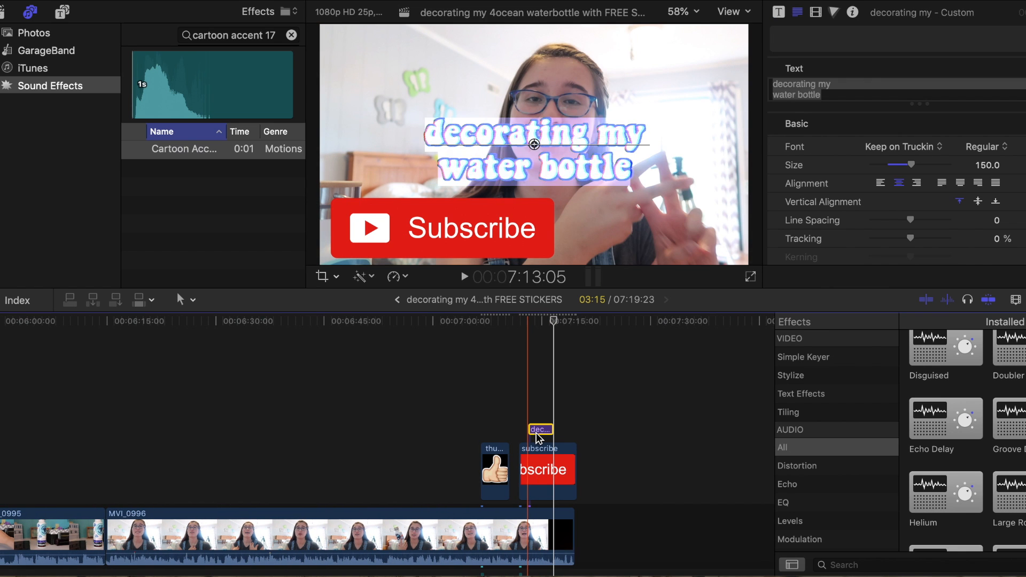
# - Change the copied title's text to "#m&msquad" and position it in the frame just above the red Subscribe button
pyautogui.write('#')
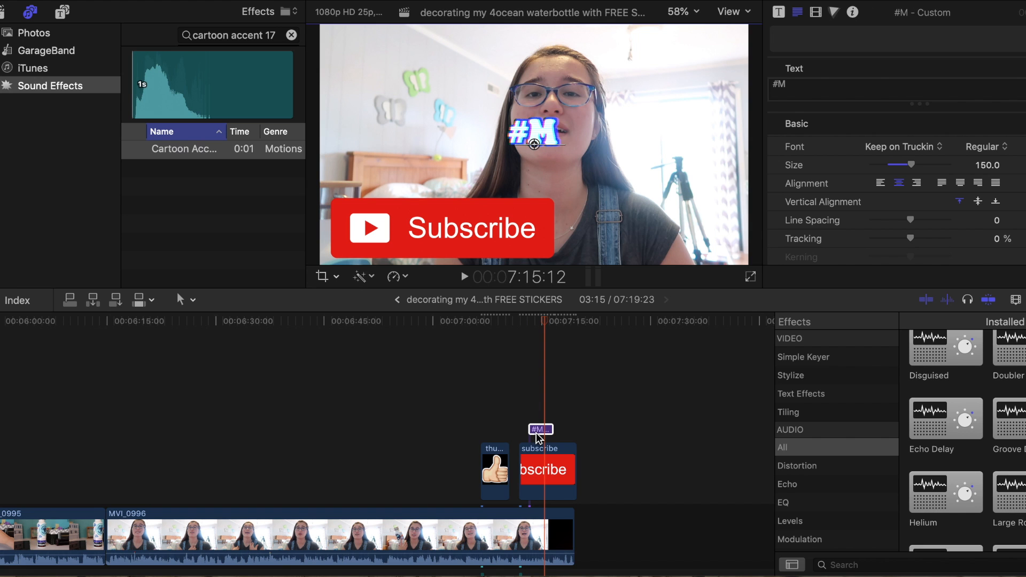
pyautogui.write('M&MSQUAD')
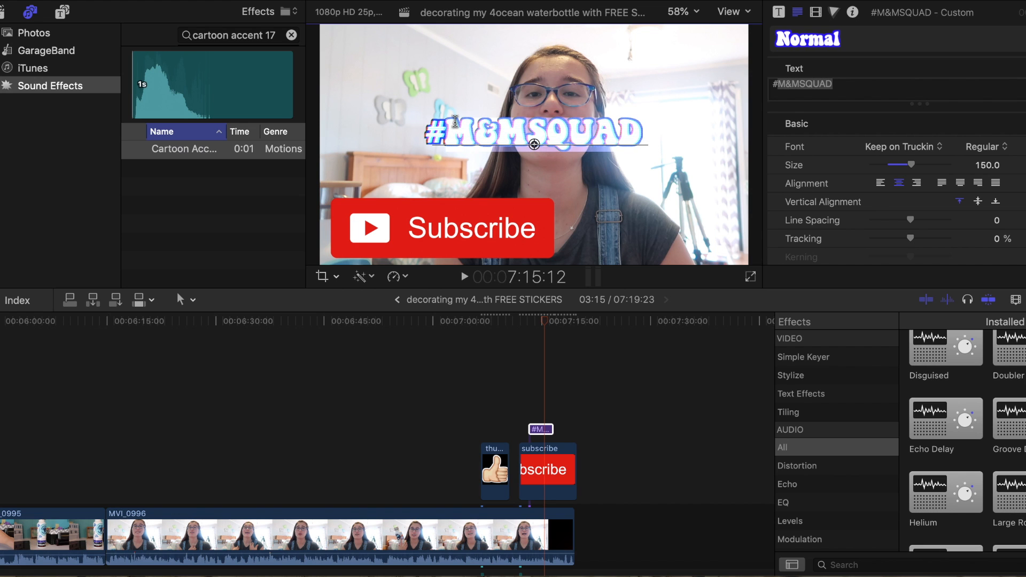
pyautogui.write('m')
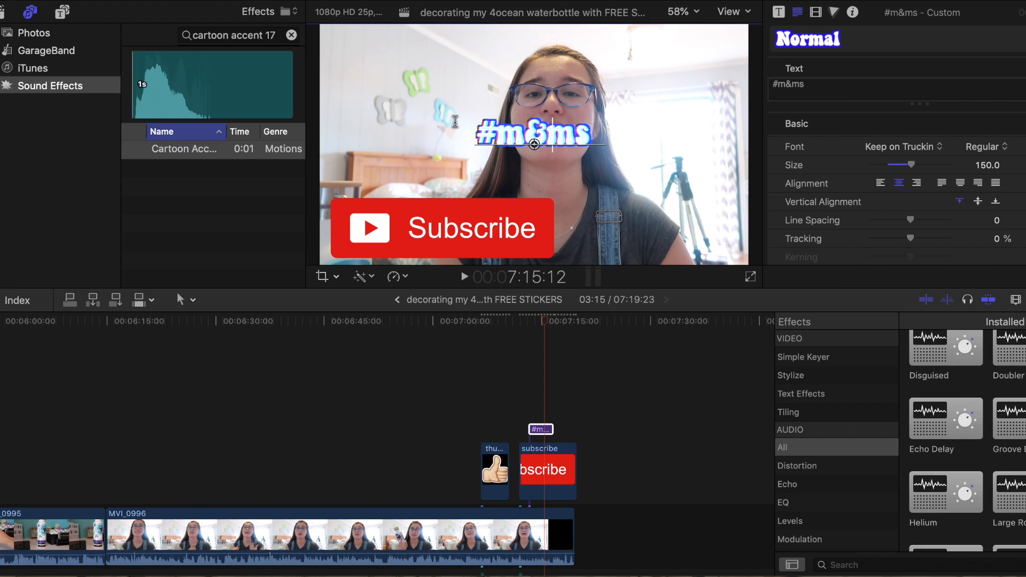
pyautogui.moveTo(508, 171); pyautogui.dragTo(426, 184)
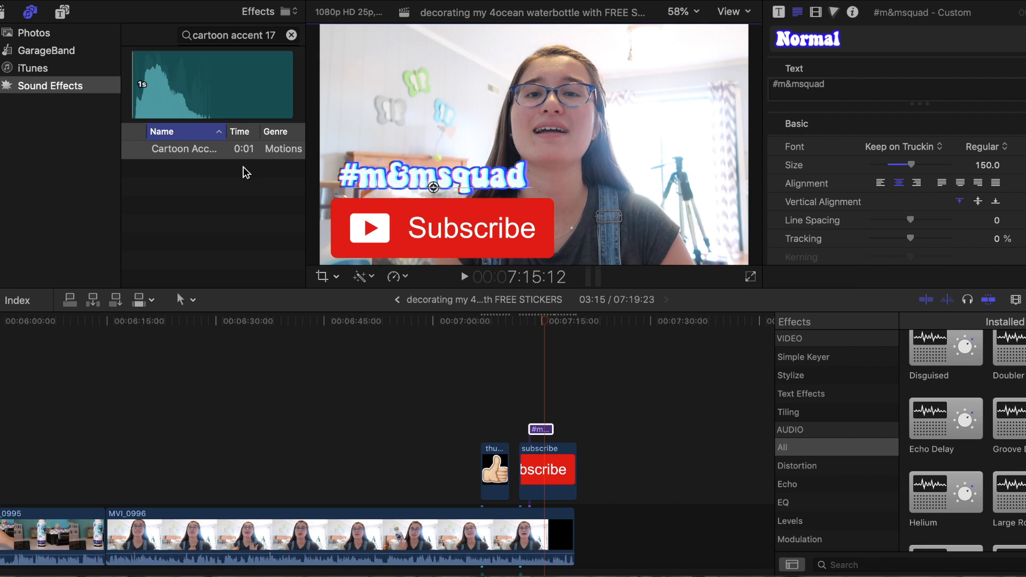
# - Place the Cartoon Accent 17 sound effect at the start of the #m&msquad title and play the section back
pyautogui.click(217, 155)
pyautogui.moveTo(568, 471); pyautogui.dragTo(521, 426)
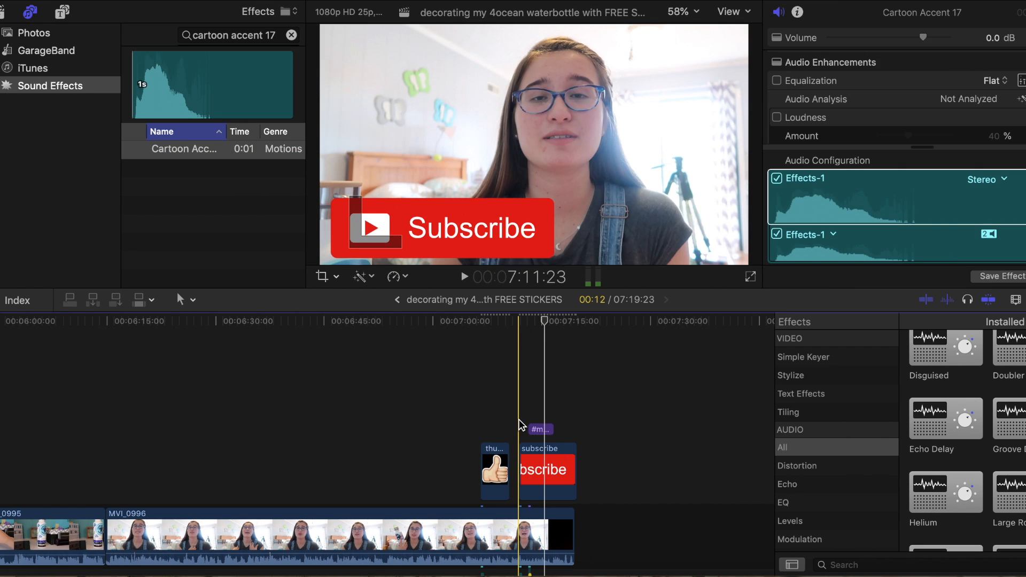
pyautogui.click(509, 422)
pyautogui.click(464, 276)
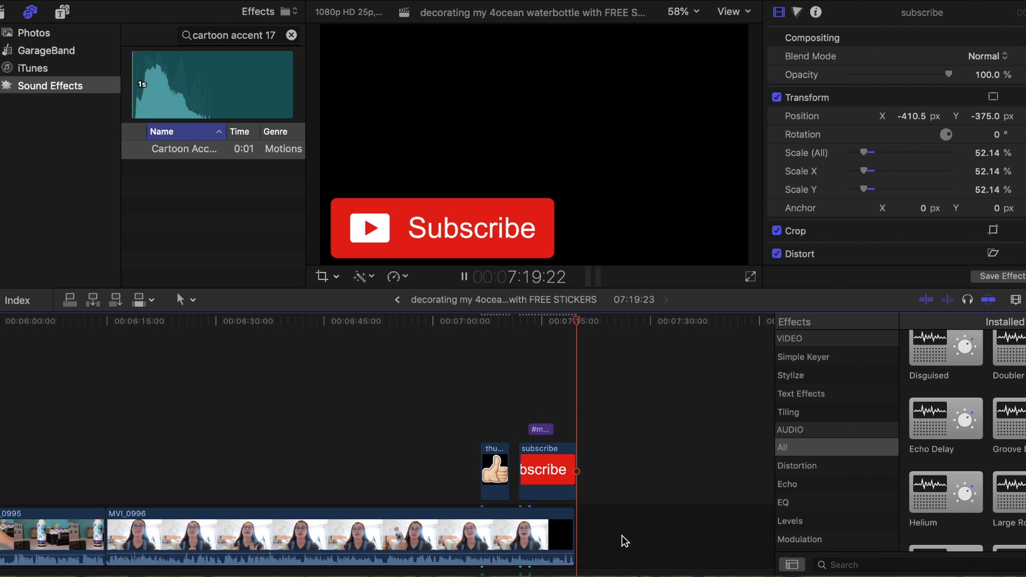
# - Trim the end of the subscribe graphic to match the end of the last MVI_0996 clip at 7:19:17
pyautogui.click(574, 484)
pyautogui.moveTo(576, 483); pyautogui.dragTo(573, 483)
pyautogui.click(592, 437)
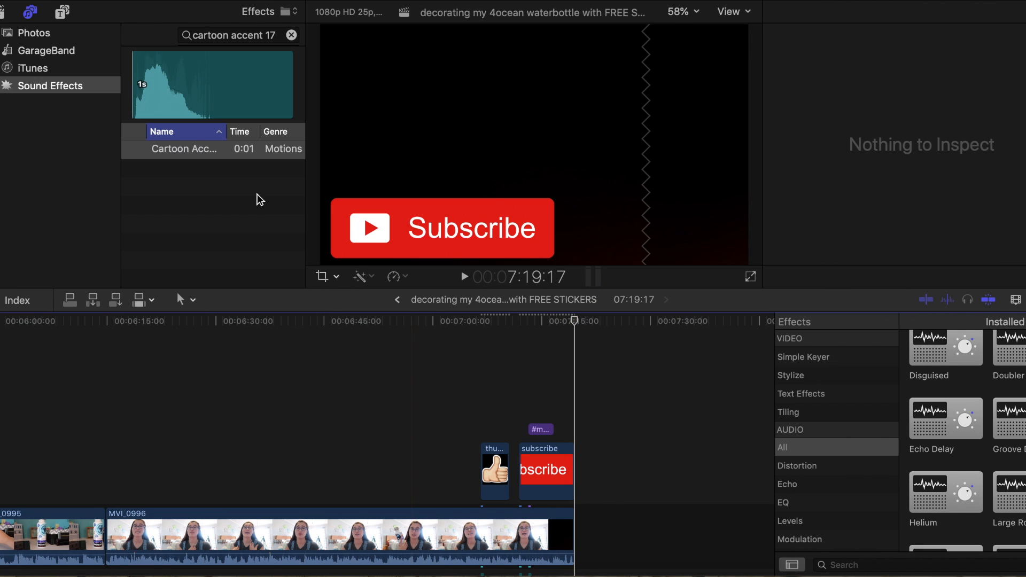
# - Copy all clips and titles of the end screen project in intros and outros to the end of the water bottle timeline at 7:19:17
pyautogui.click(3, 12)
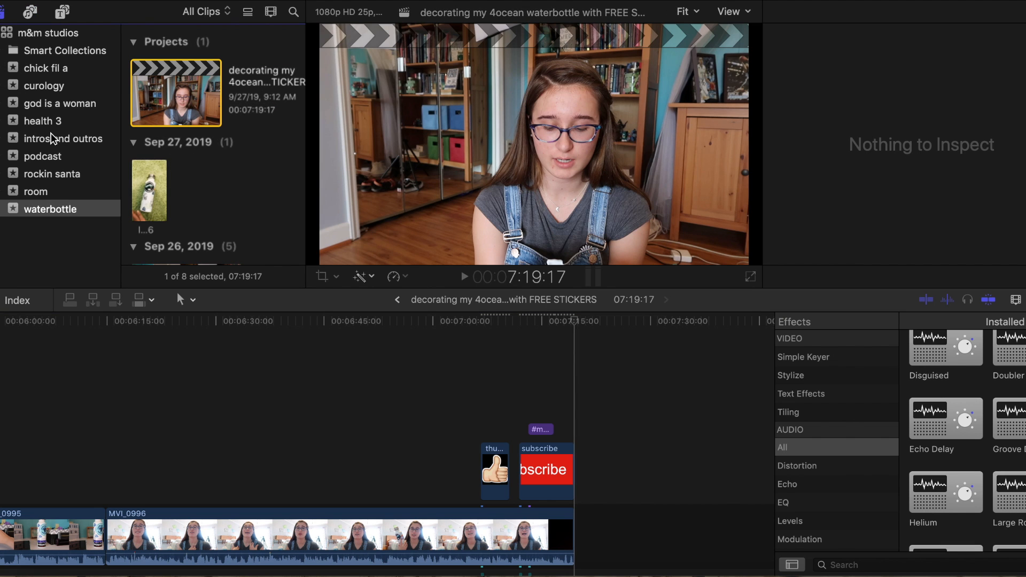
pyautogui.click(86, 140)
pyautogui.doubleClick(199, 232)
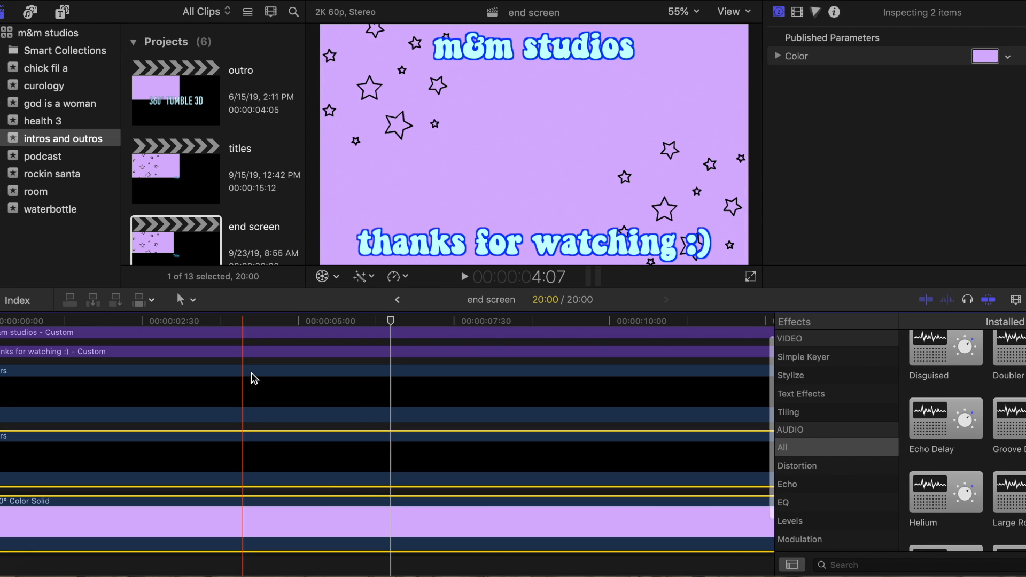
pyautogui.keyDown('super'); pyautogui.click(251, 386); pyautogui.keyUp('super')
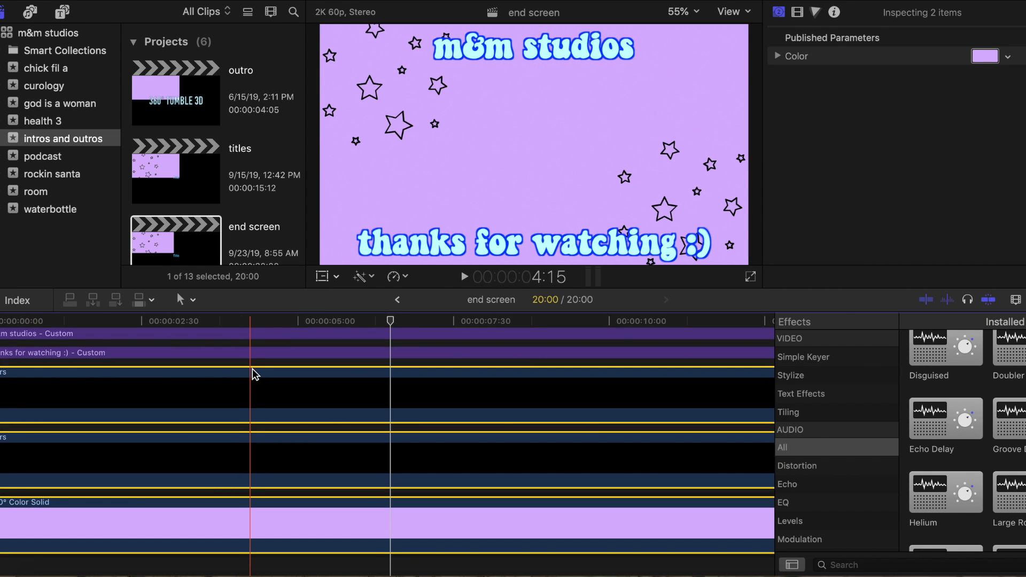
pyautogui.keyDown('super'); pyautogui.click(252, 333); pyautogui.keyUp('super')
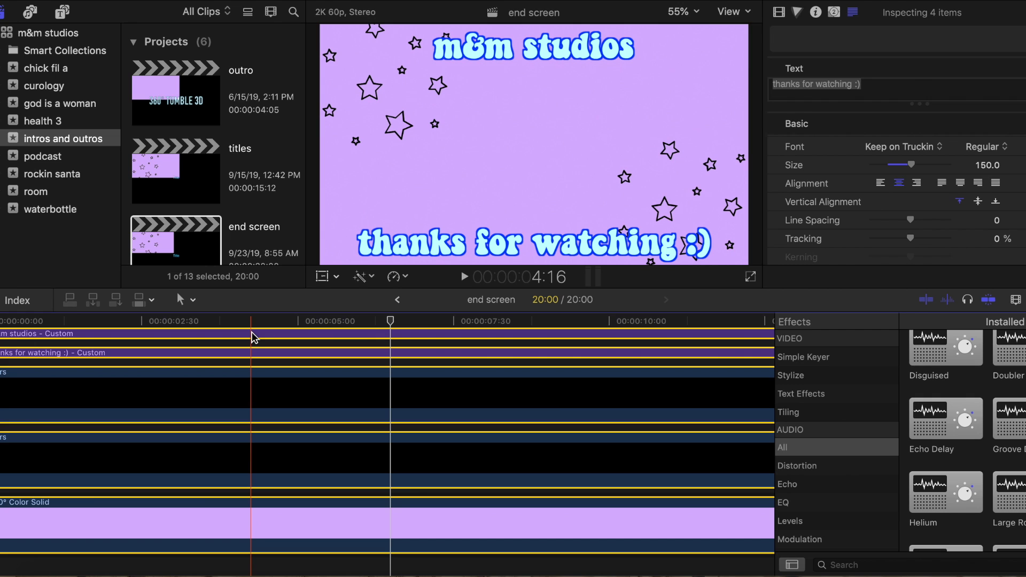
pyautogui.scroll(3, 252, 338)
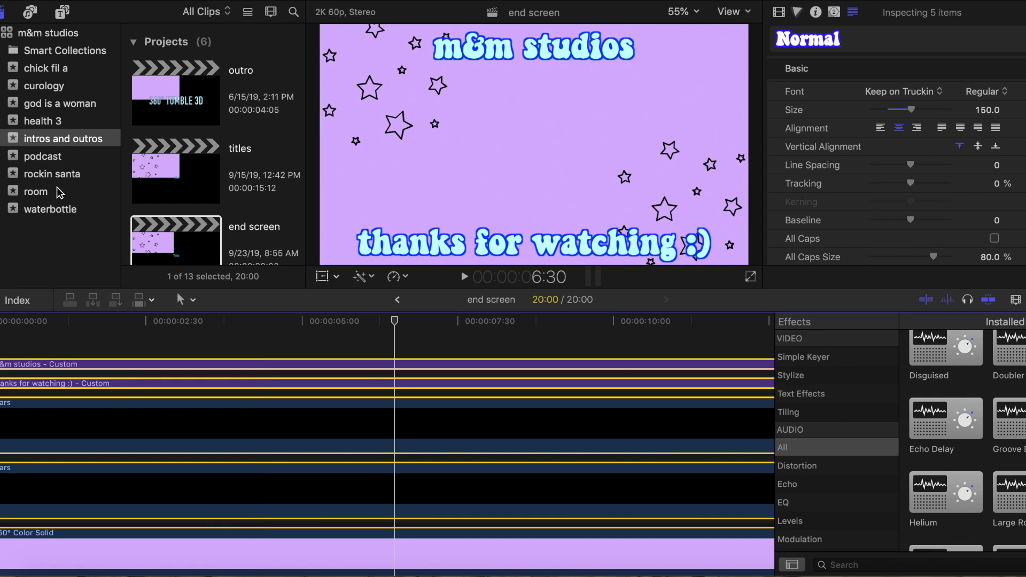
pyautogui.click(51, 209)
pyautogui.doubleClick(192, 86)
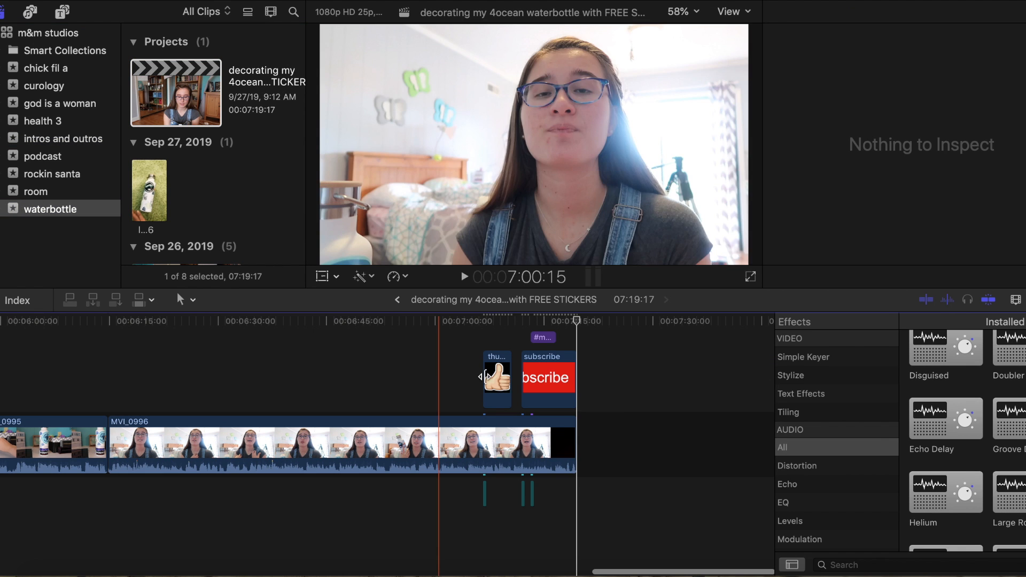
pyautogui.click(624, 382)
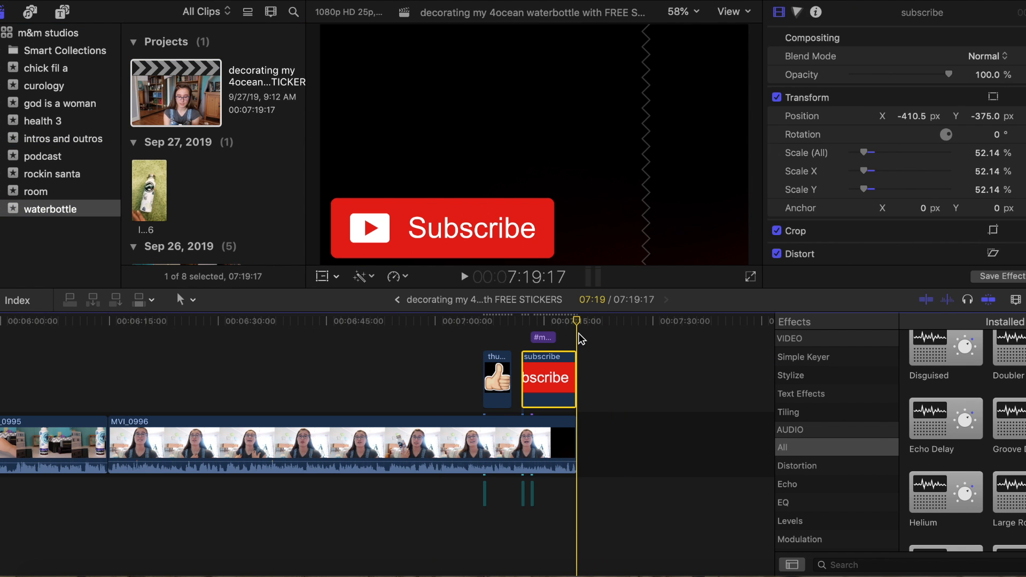
pyautogui.press('super+v')
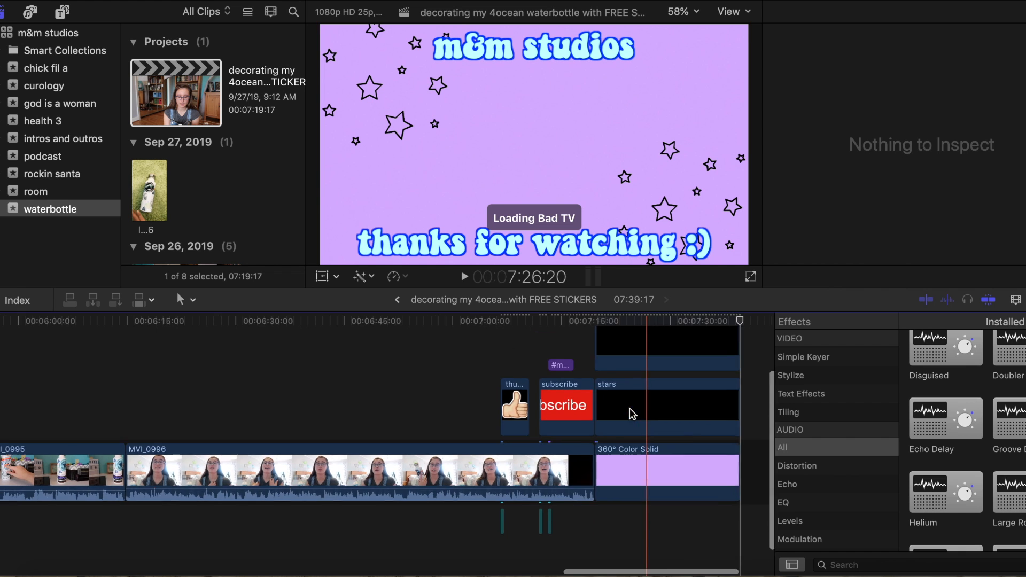
# - Add the Keddie Loxbeats track from the background music folder in Finder's Documents beneath the clips, starting at the beginning of the timeline
pyautogui.hscroll(-15, 632, 415)
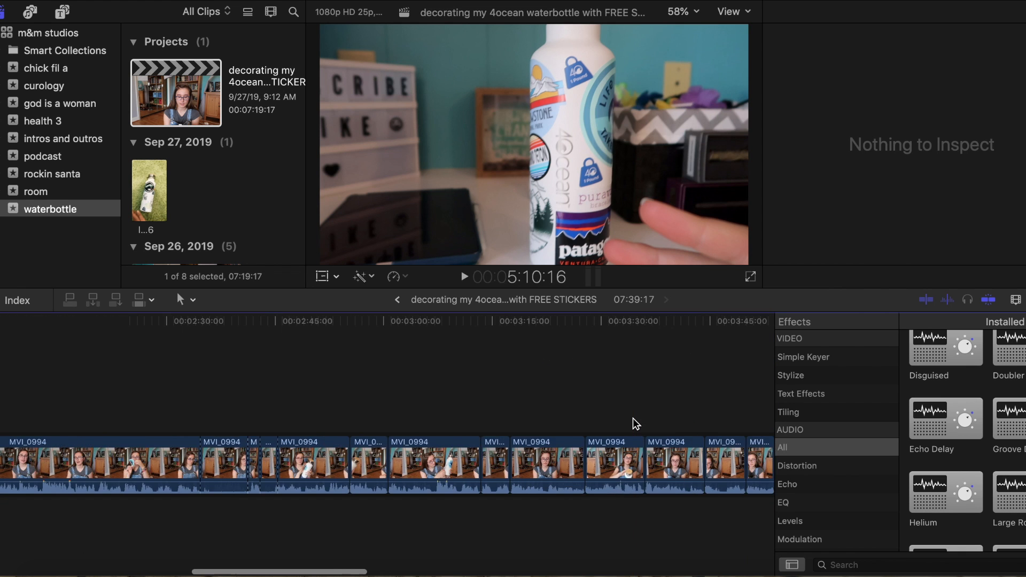
pyautogui.hscroll(-15, 632, 418)
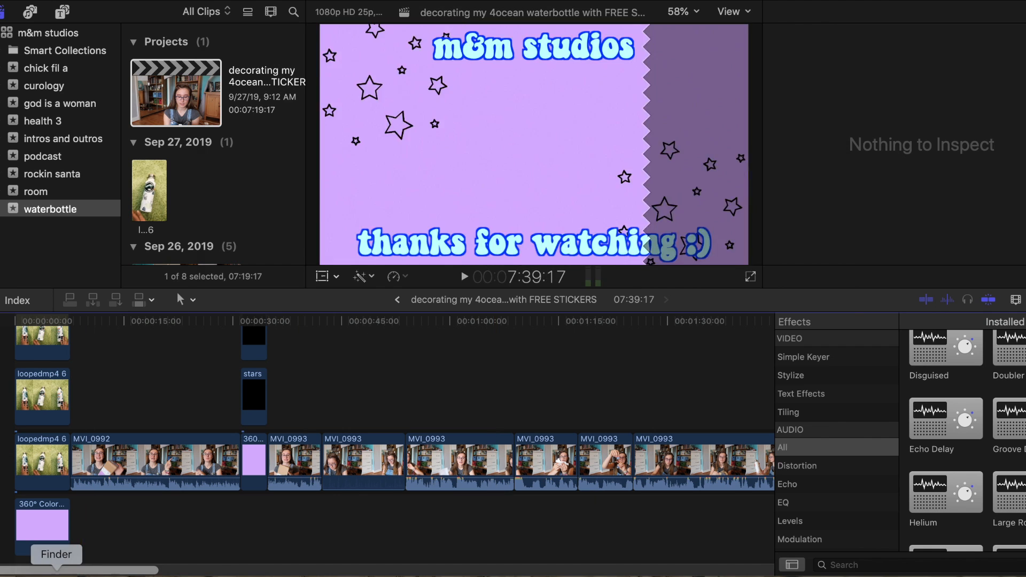
pyautogui.click(56, 570)
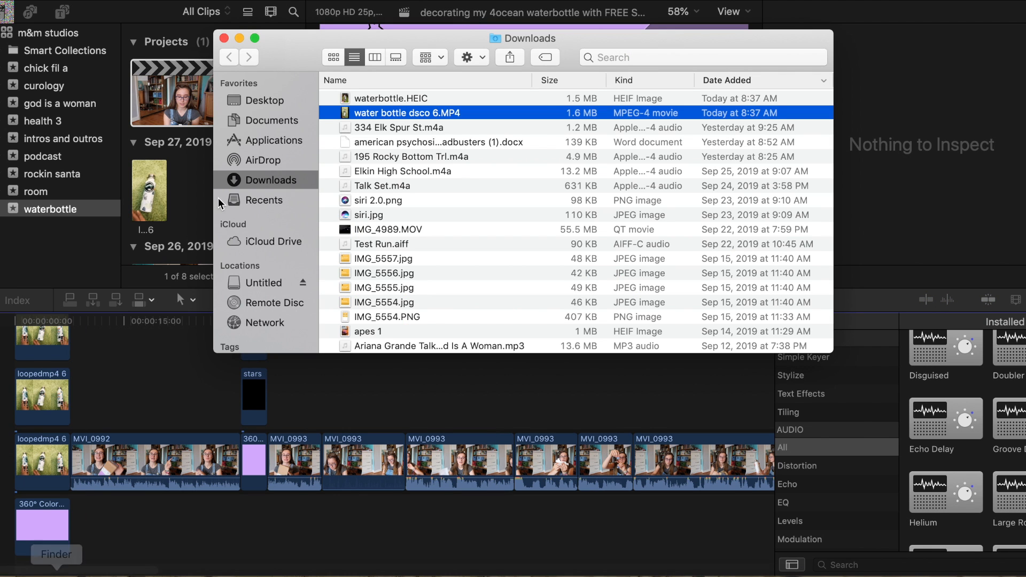
pyautogui.click(277, 122)
pyautogui.doubleClick(666, 272)
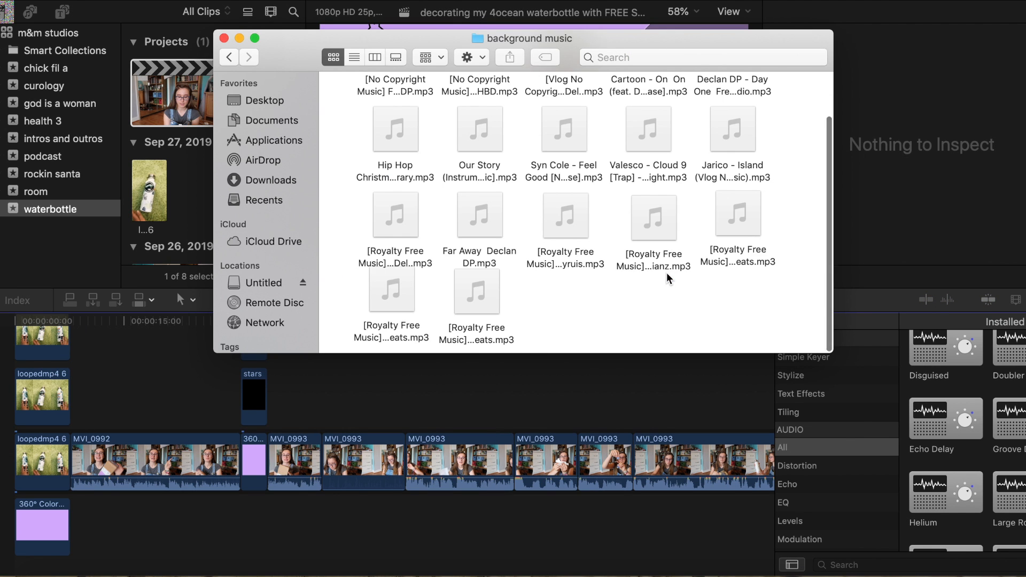
pyautogui.click(740, 214)
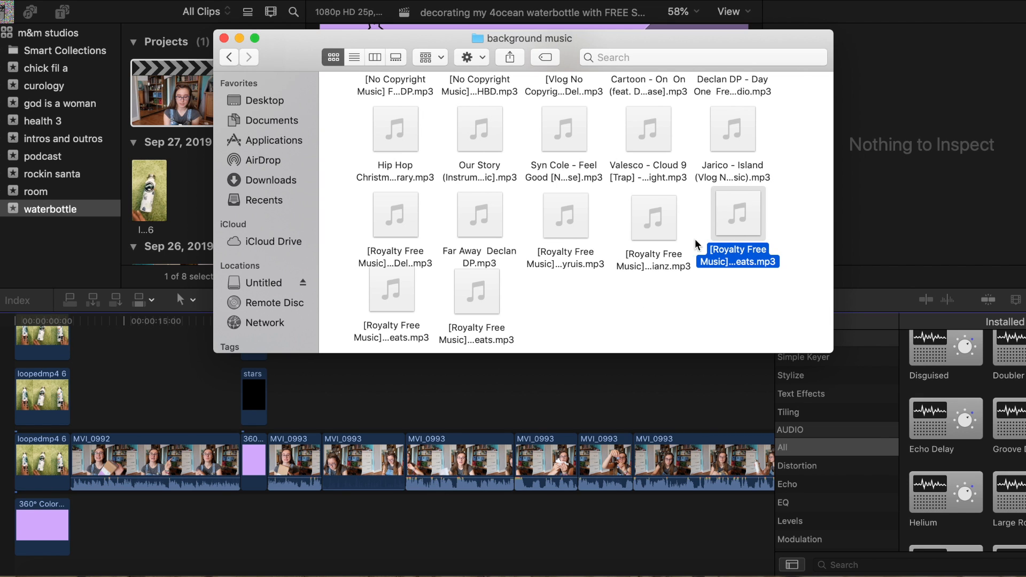
pyautogui.moveTo(725, 228); pyautogui.dragTo(80, 566)
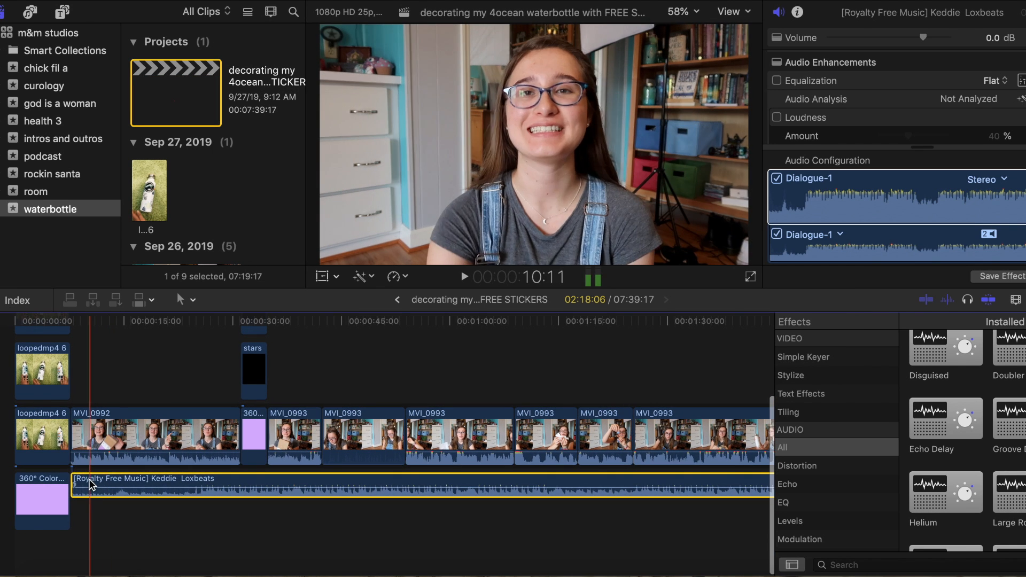
pyautogui.moveTo(121, 509); pyautogui.dragTo(122, 562)
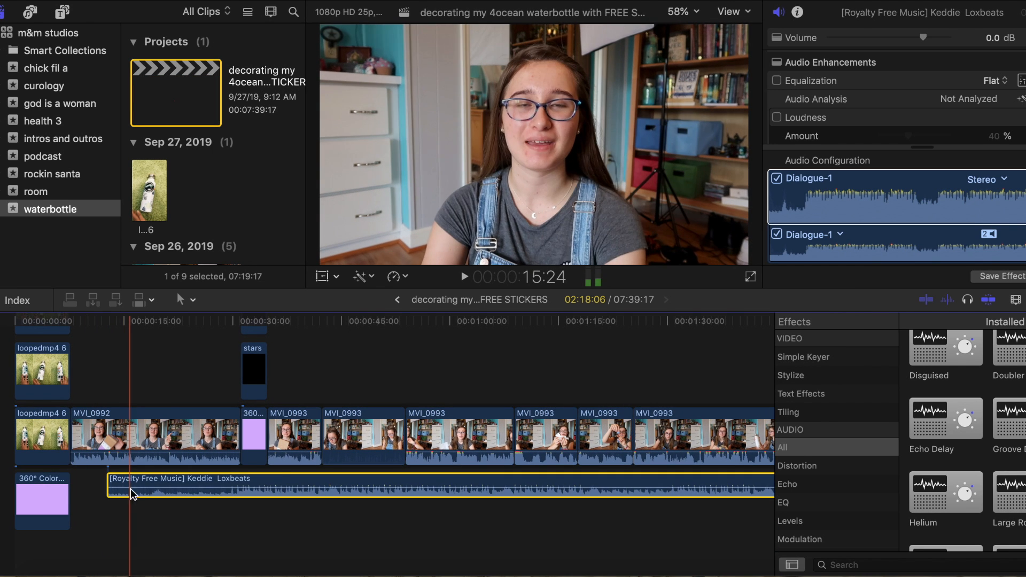
pyautogui.moveTo(130, 505); pyautogui.dragTo(73, 507)
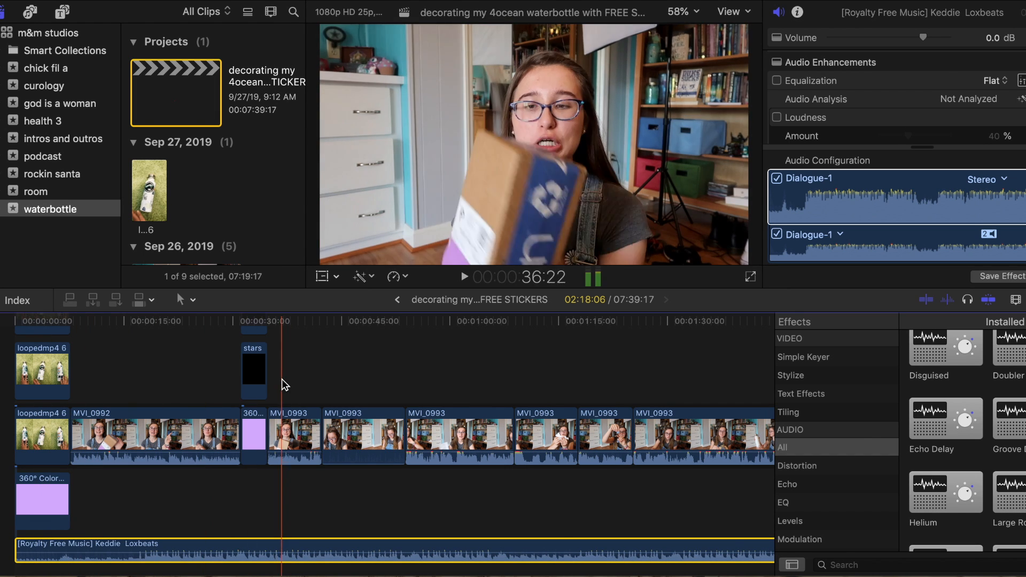
# - Play the video from 53:24 to judge the music level and set the background music's volume to -14 dB
pyautogui.click(405, 385)
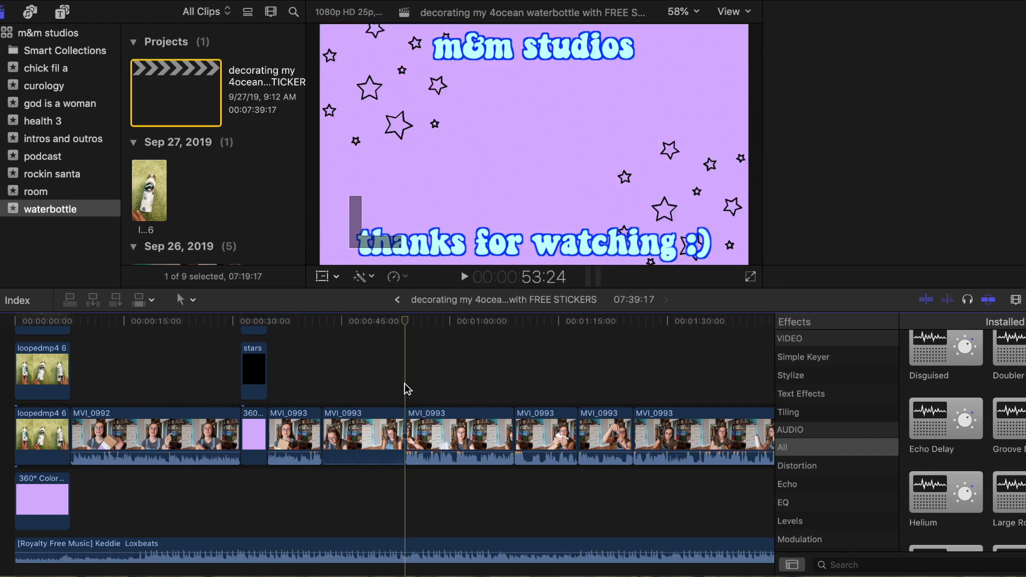
pyautogui.click(462, 273)
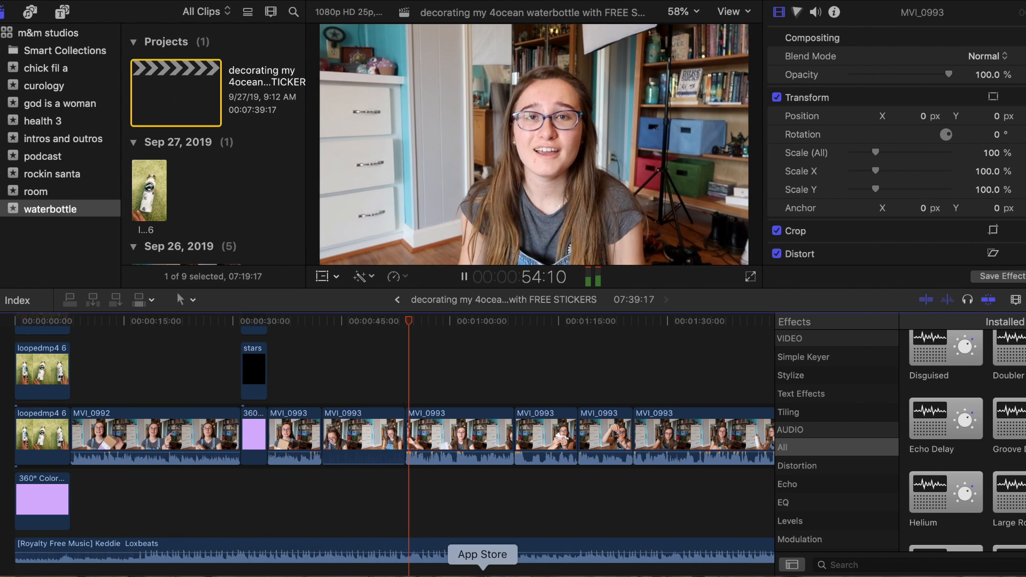
pyautogui.moveTo(454, 554); pyautogui.dragTo(457, 557)
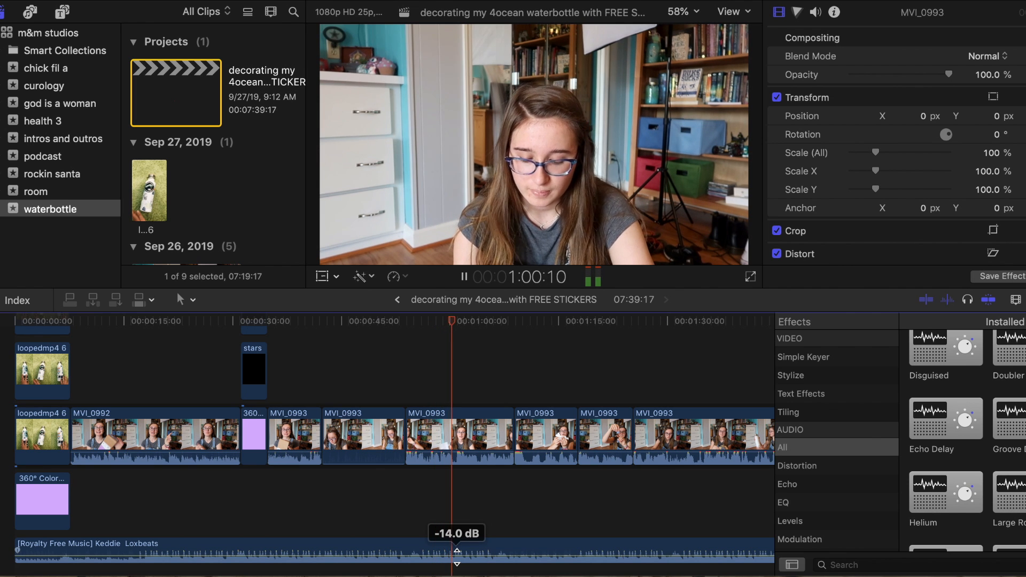
pyautogui.moveTo(457, 556); pyautogui.dragTo(457, 553)
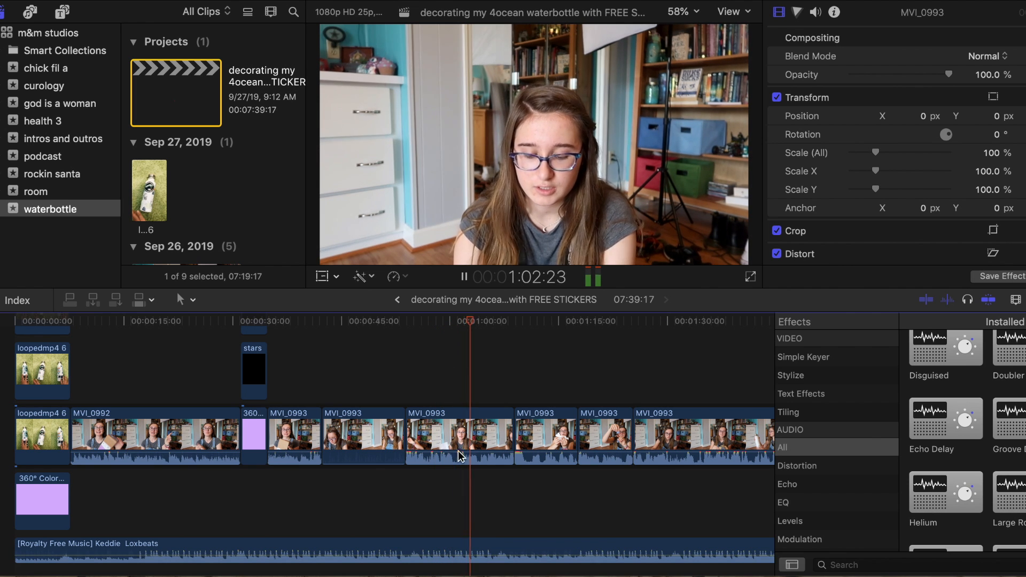
pyautogui.click(464, 279)
pyautogui.click(474, 545)
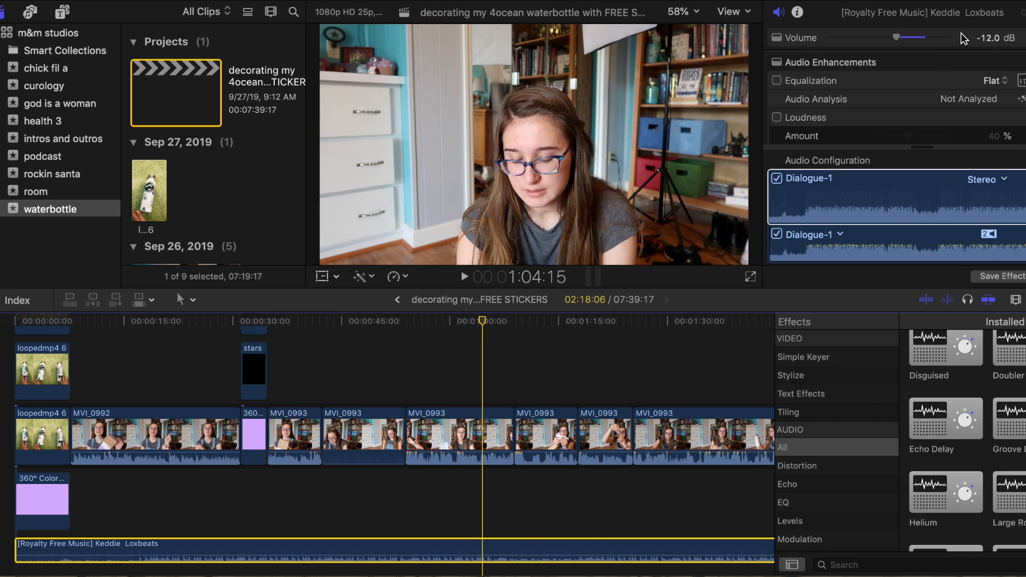
pyautogui.click(987, 40)
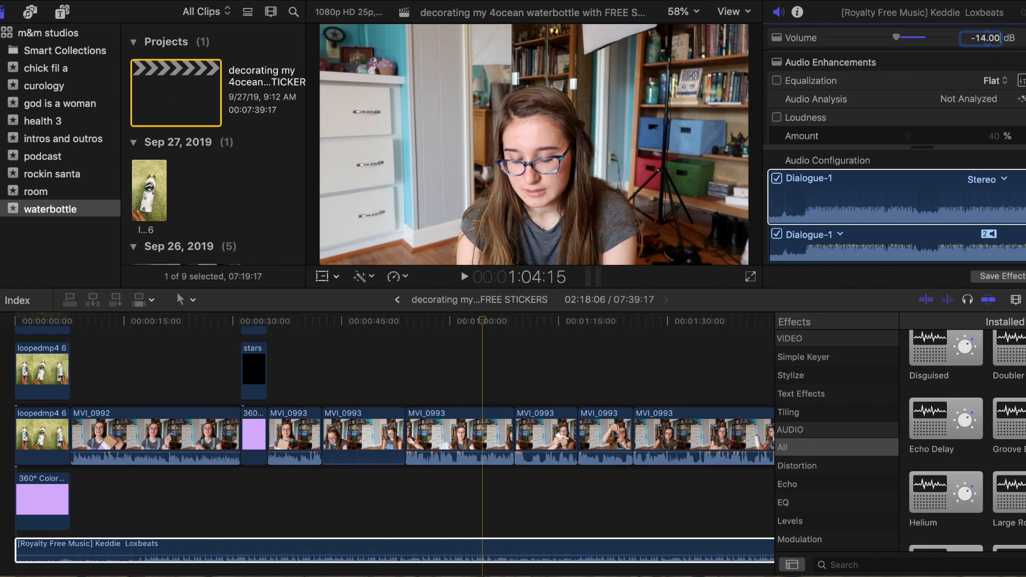
pyautogui.click(540, 554)
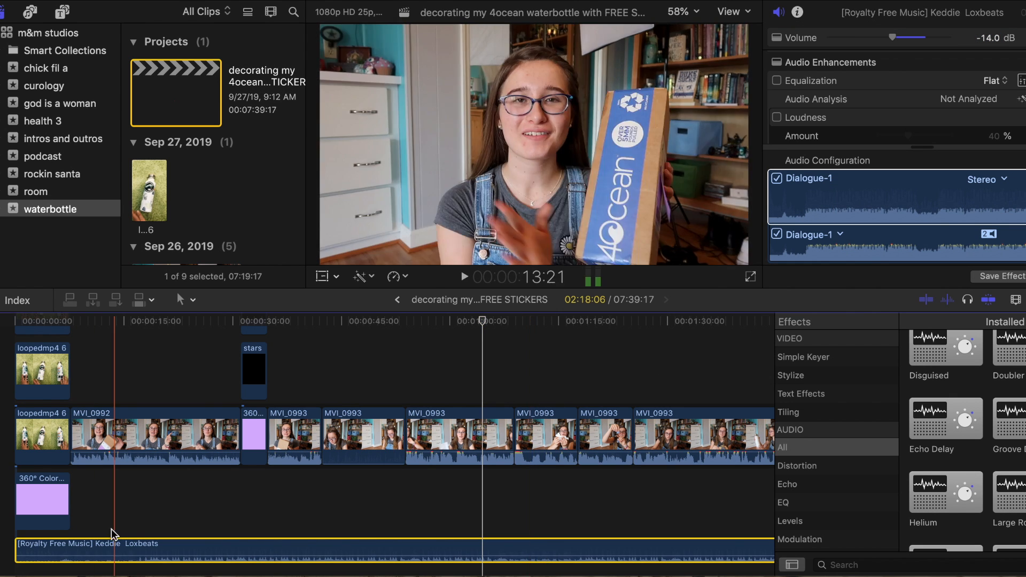
# - Split the background music at the intro's end, with the intro piece at 0 dB, and at both ends of the purple title card
pyautogui.press('super+b')
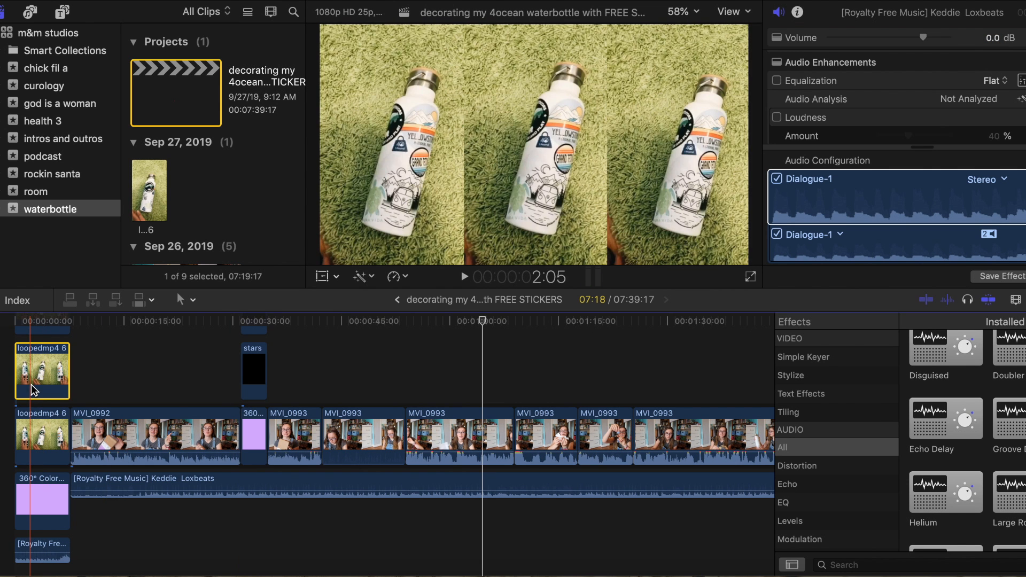
pyautogui.click(242, 481)
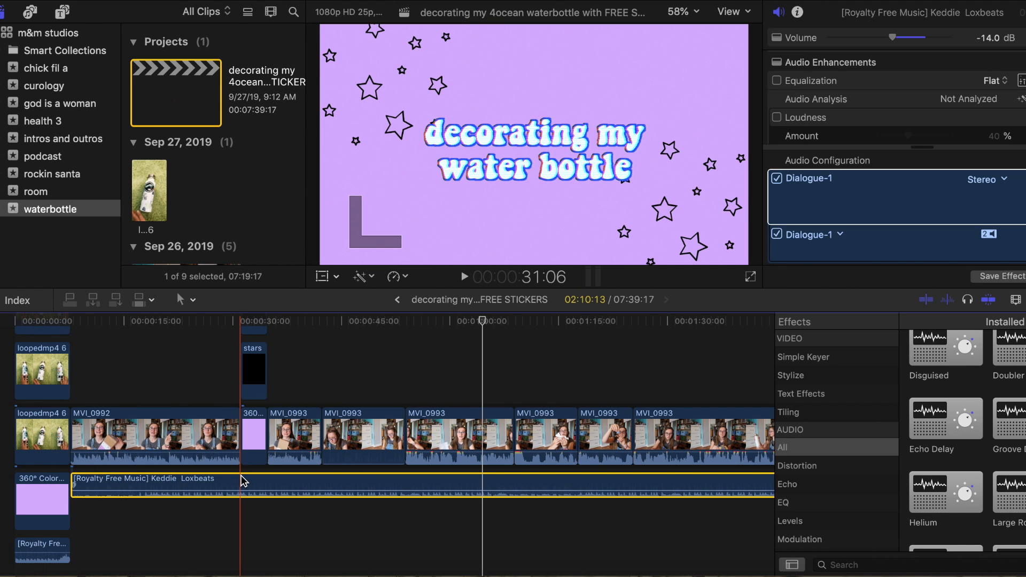
pyautogui.press('super+b')
pyautogui.click(270, 481)
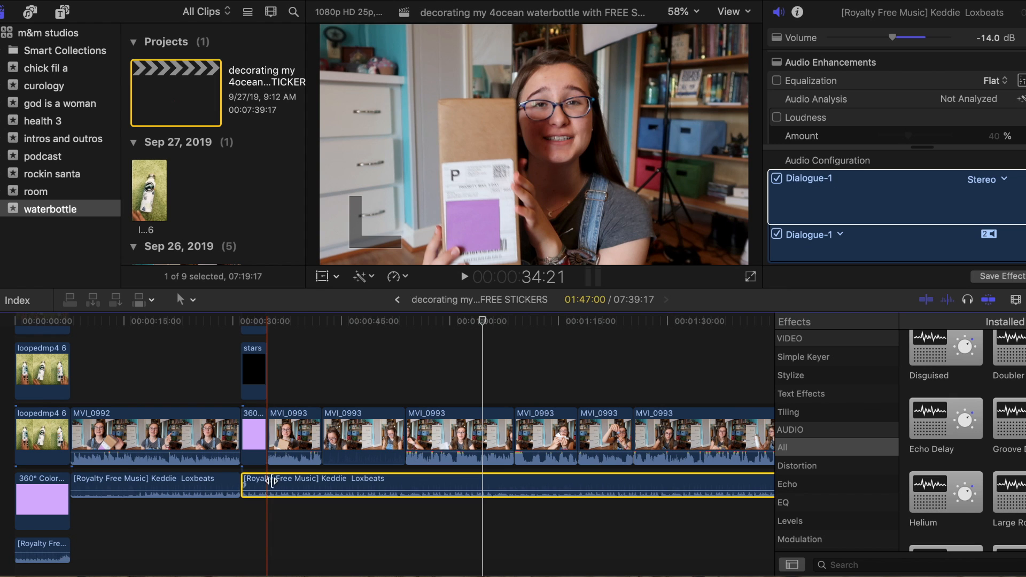
pyautogui.press('super+b')
# - Set the volume of the music piece beneath the title card to 0 dB
pyautogui.click(990, 39)
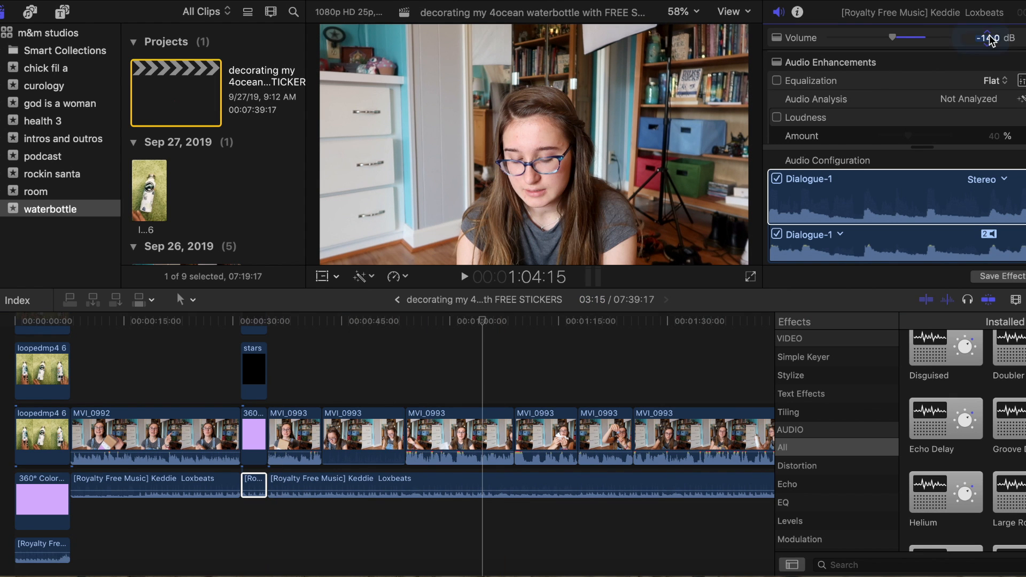
pyautogui.write('0.00')
pyautogui.press('Return')
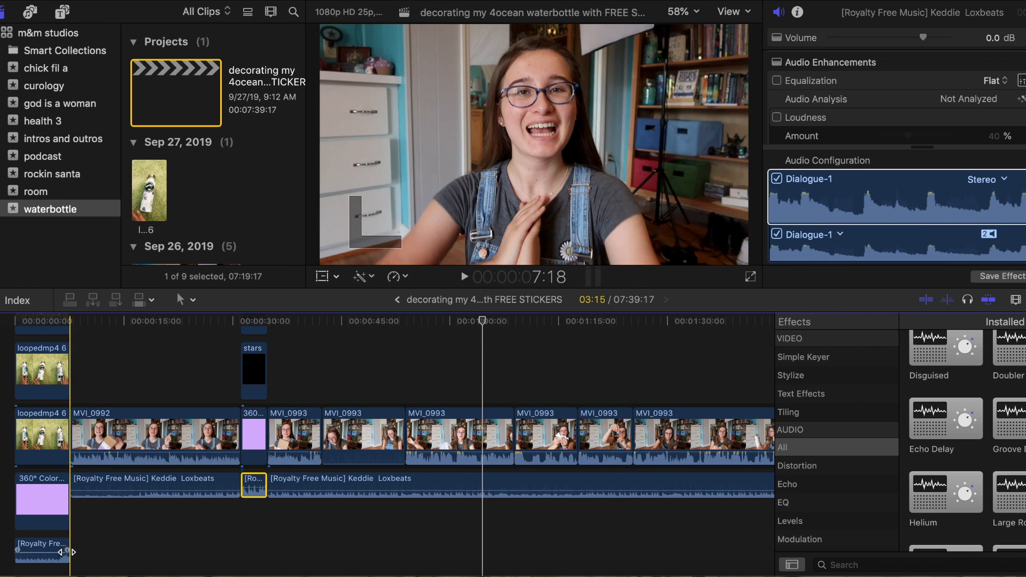
pyautogui.click(94, 533)
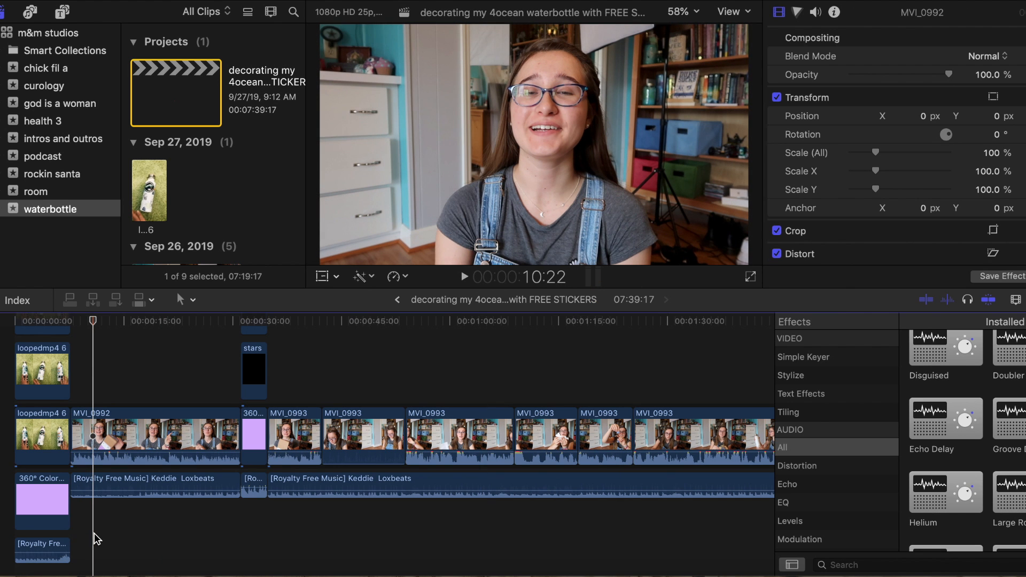
# - Split the background music at both ends of the second MVI_0993 clip after the title card and set that piece to 0 dB
pyautogui.click(324, 484)
pyautogui.press('super+b')
pyautogui.click(405, 480)
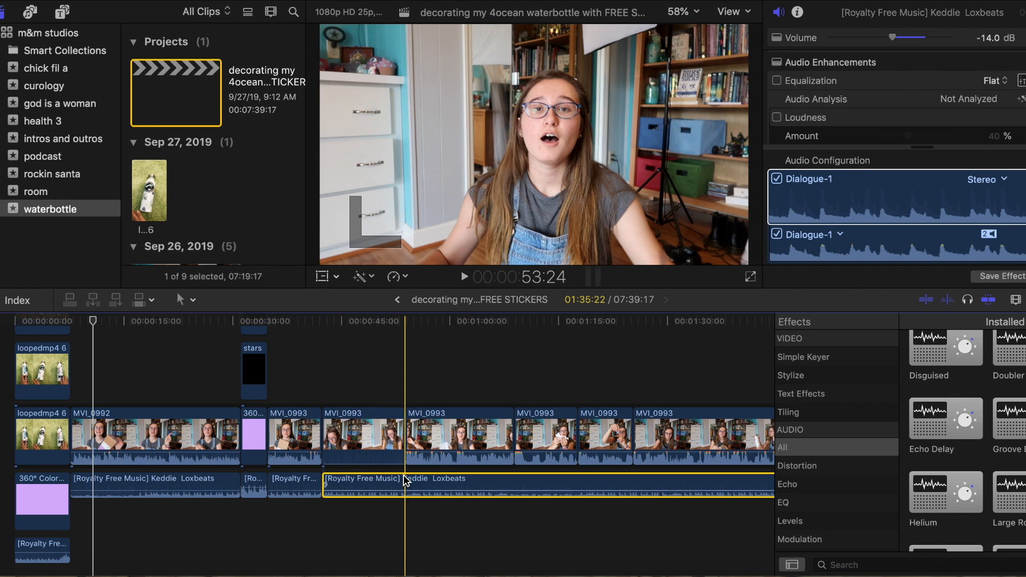
pyautogui.press('super+b')
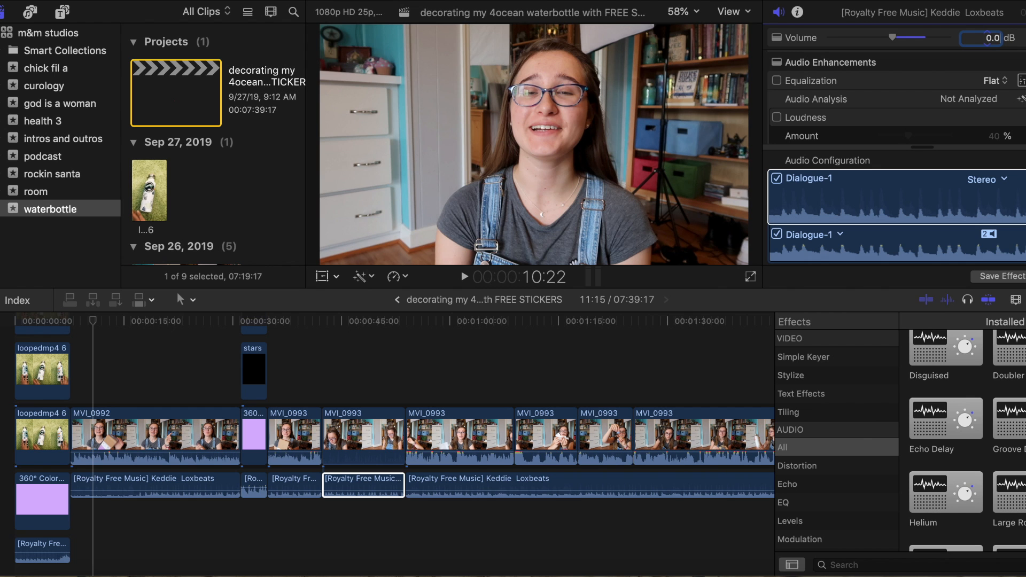
pyautogui.click(401, 490)
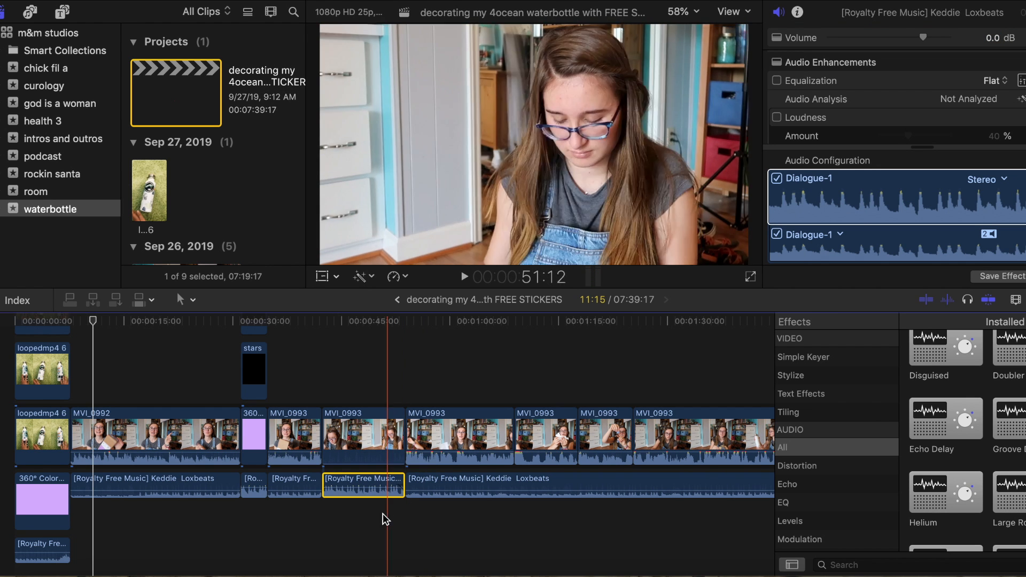
# - Fill the rest of the timeline with repeated copies of the Keddie Loxbeats track through the end screen
pyautogui.hscroll(10, 479, 521)
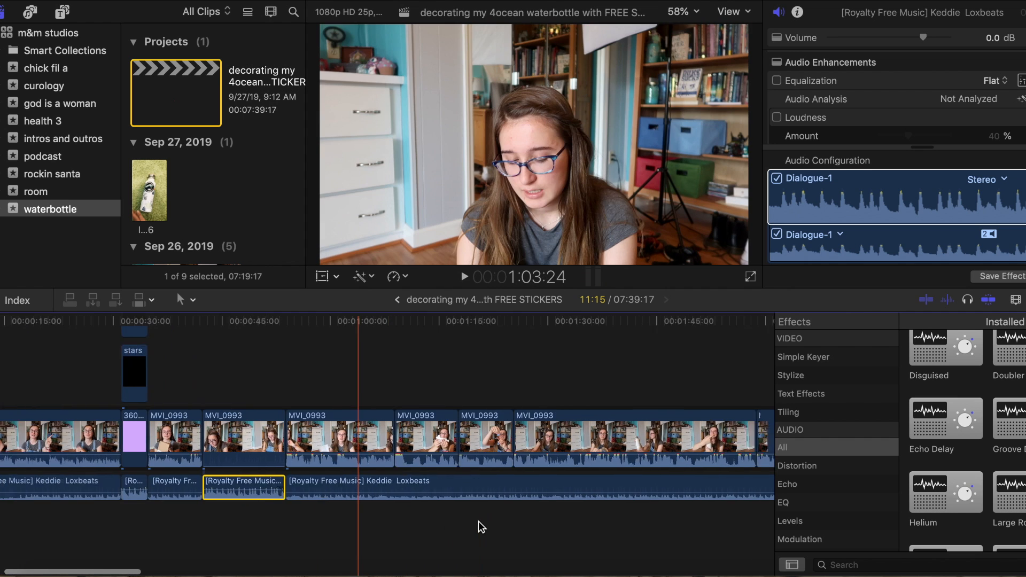
pyautogui.moveTo(588, 481); pyautogui.dragTo(538, 481)
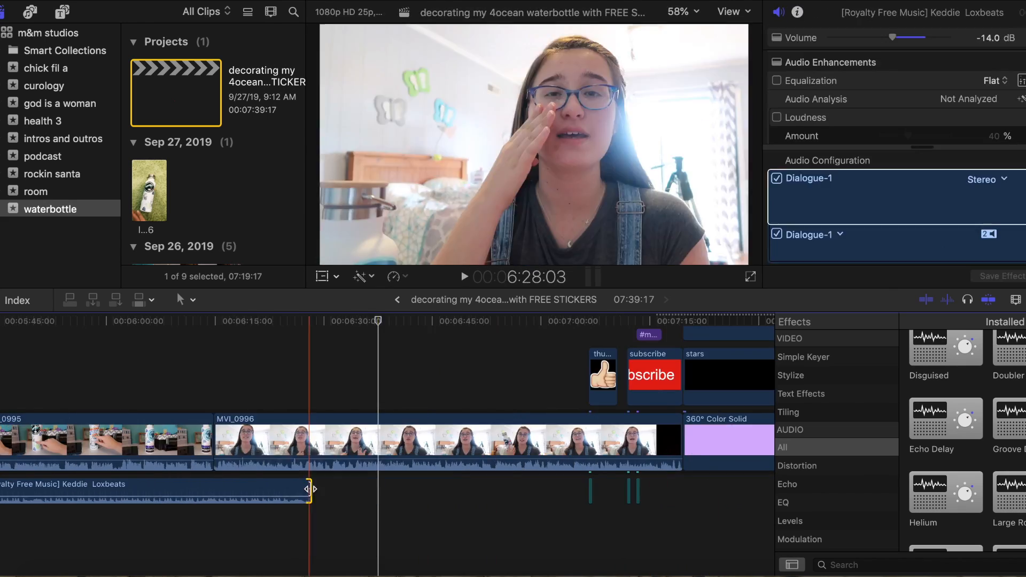
# - Play through sections of the video from the intro to the end screen to check the background music's levels and coverage
pyautogui.click(464, 276)
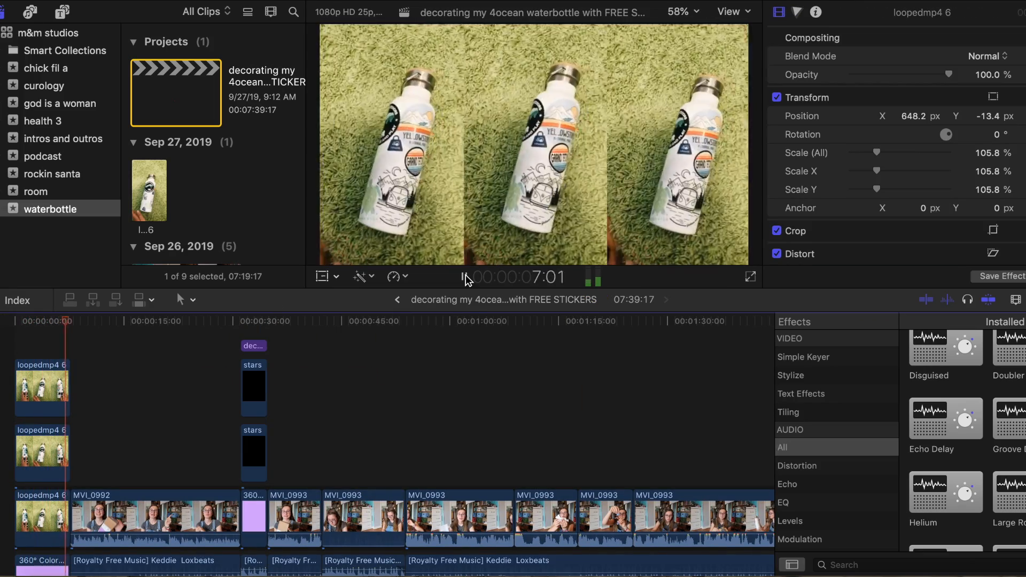
pyautogui.scroll(-3, 479, 427)
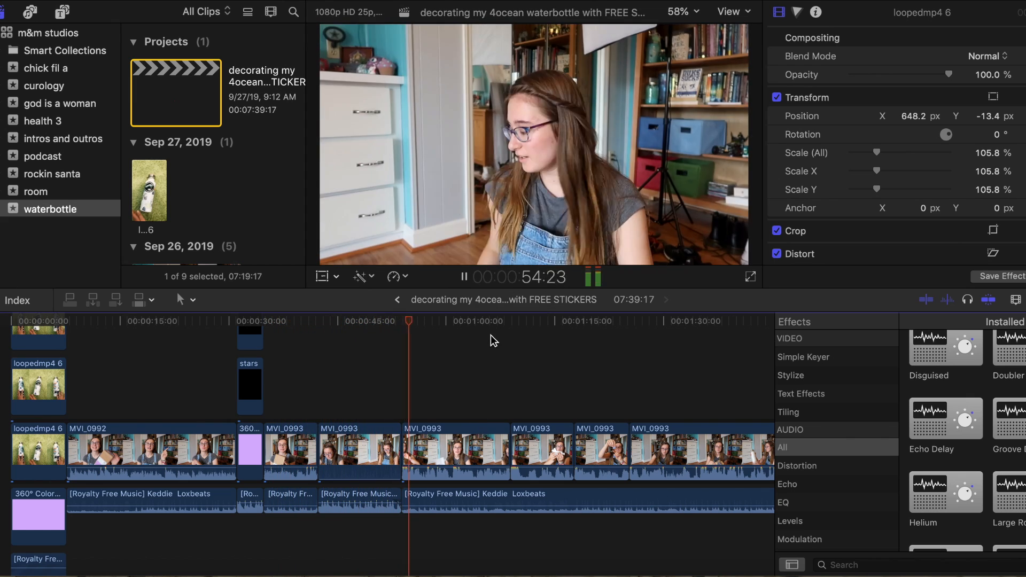
pyautogui.hscroll(5, 541, 368)
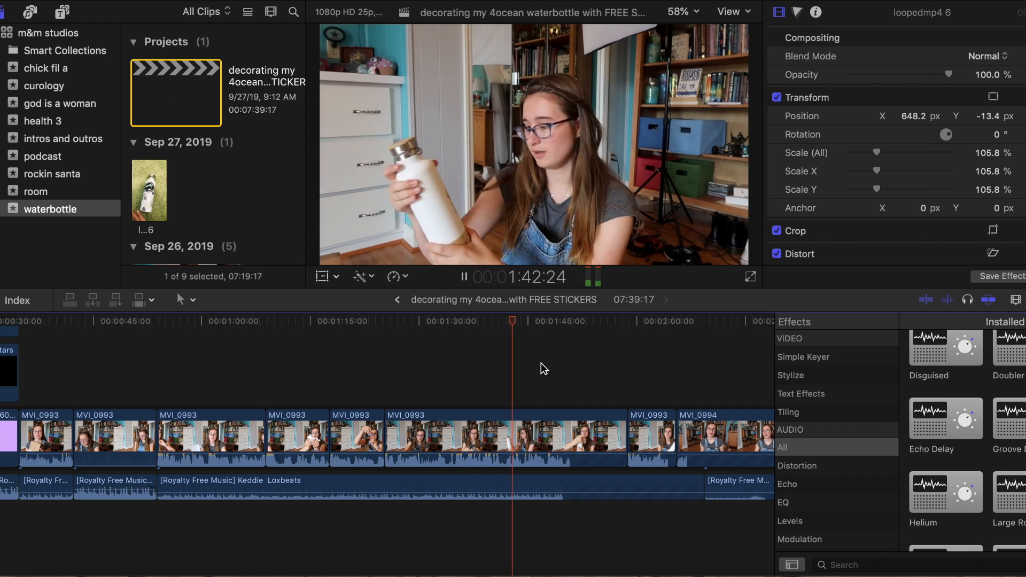
pyautogui.hscroll(8, 584, 408)
pyautogui.click(465, 275)
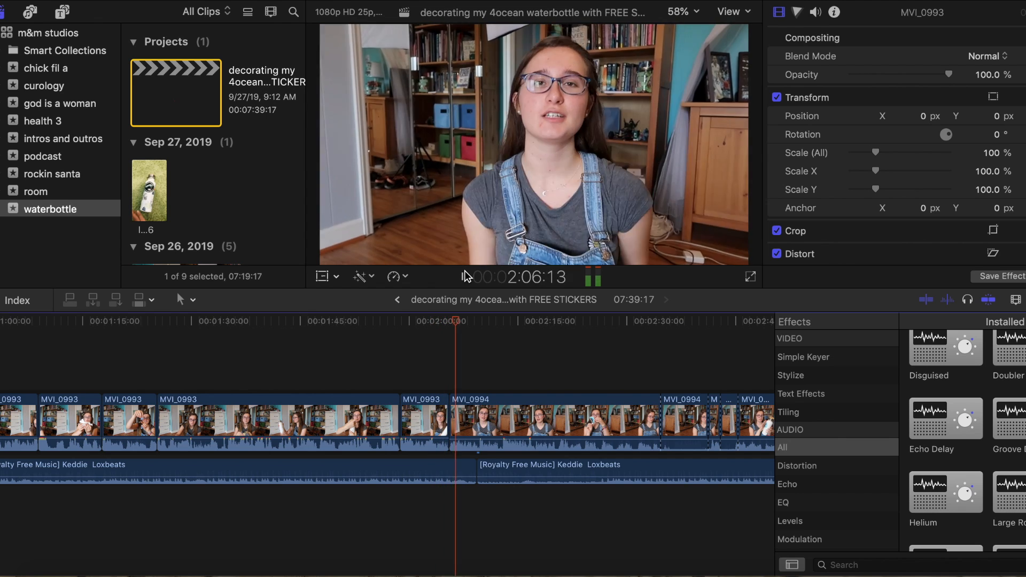
pyautogui.hscroll(10, 596, 363)
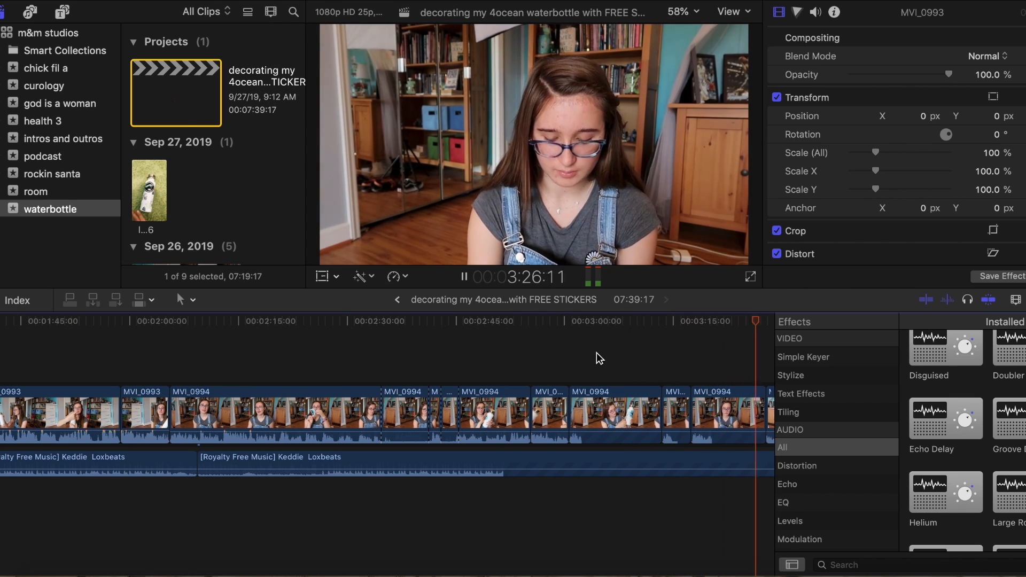
pyautogui.hscroll(5, 674, 426)
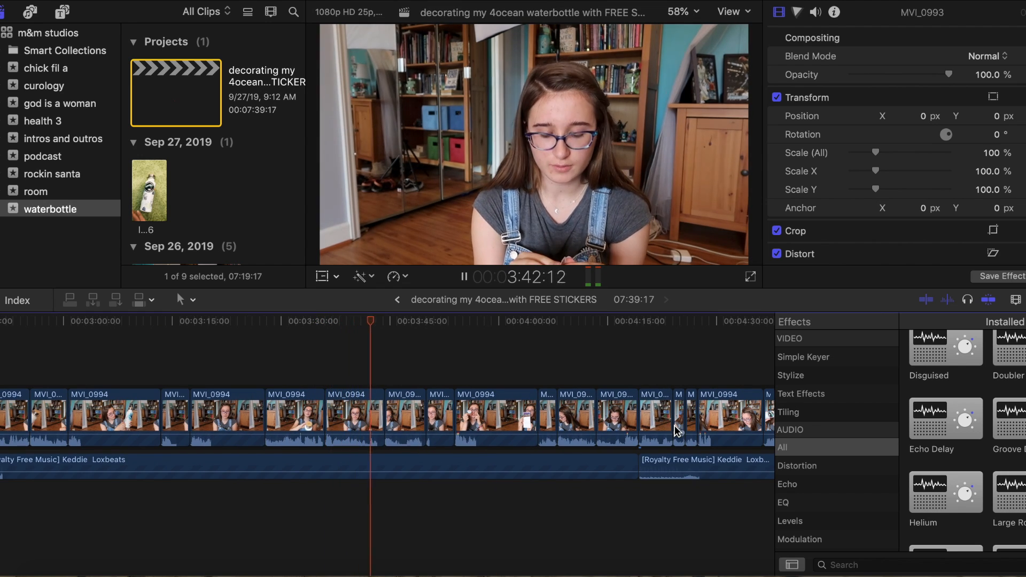
pyautogui.hscroll(3, 674, 426)
pyautogui.click(464, 276)
pyautogui.click(464, 276)
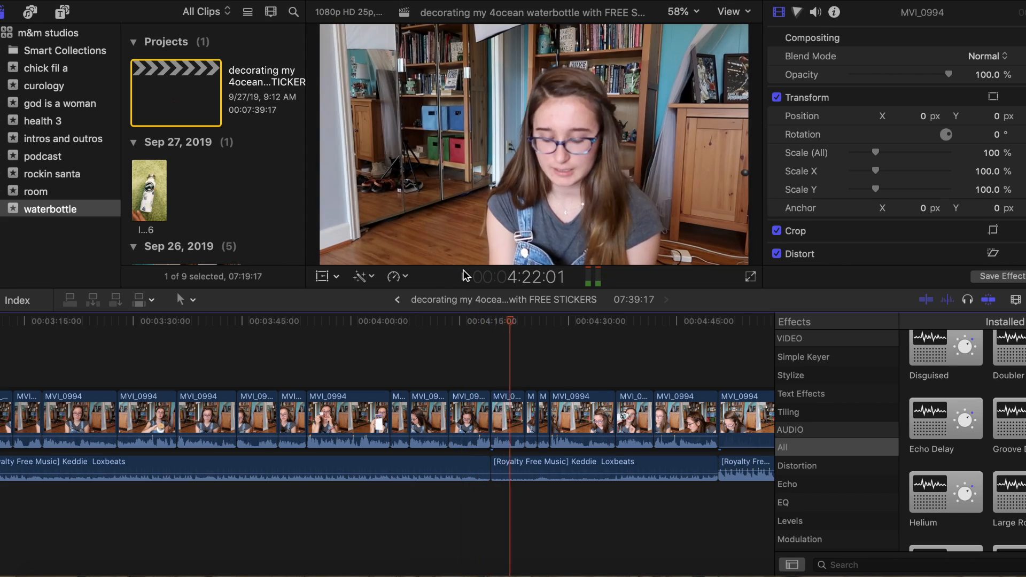
pyautogui.hscroll(3, 617, 373)
pyautogui.hscroll(10, 617, 372)
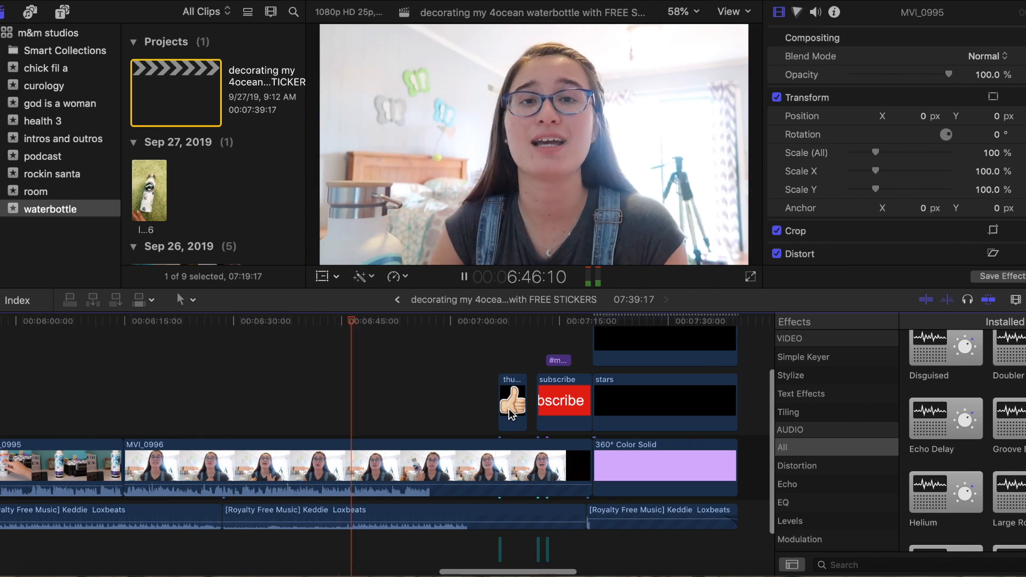
pyautogui.hscroll(6, 586, 414)
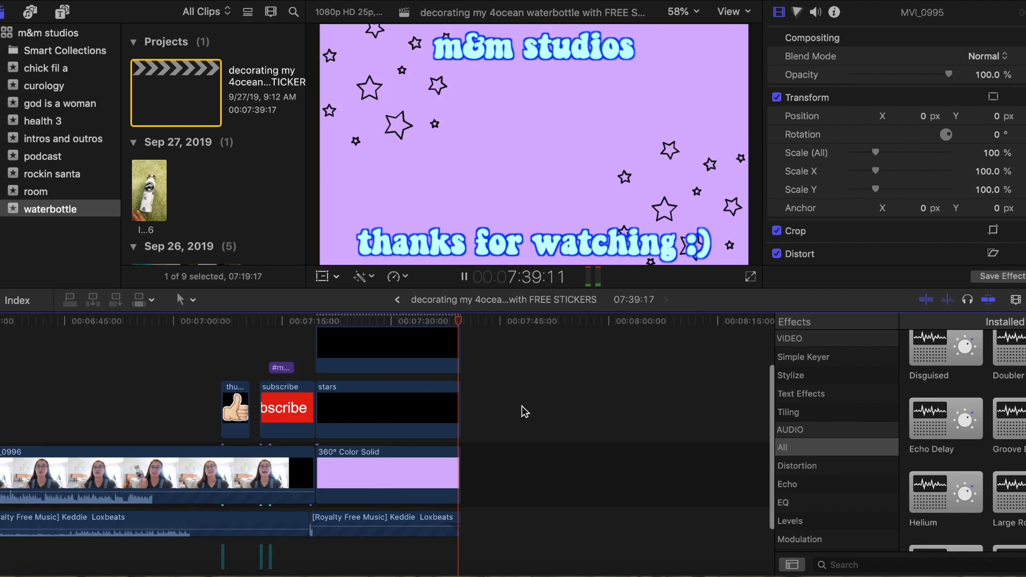
# - Start a Master File export of the finished project and show its export settings
pyautogui.click(1018, 11)
pyautogui.click(997, 51)
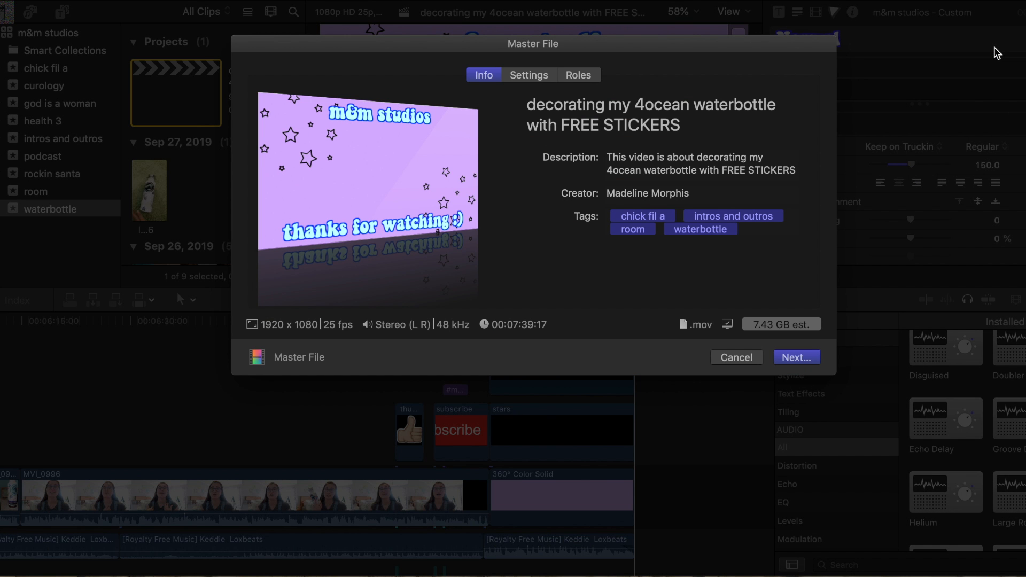
pyautogui.click(531, 78)
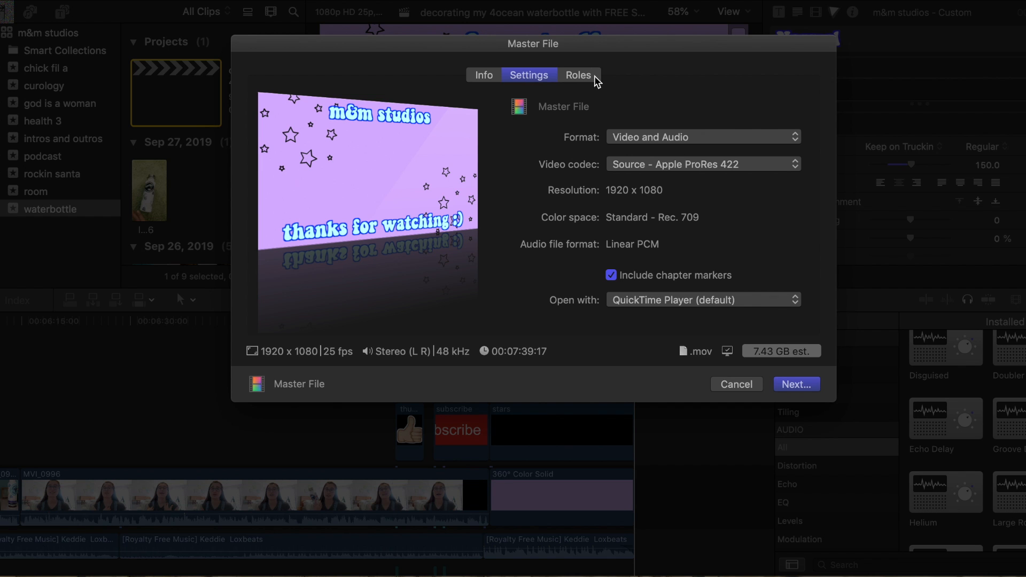
# - Try Video Only as the export format and return it to Video and Audio
pyautogui.click(681, 133)
pyautogui.click(665, 148)
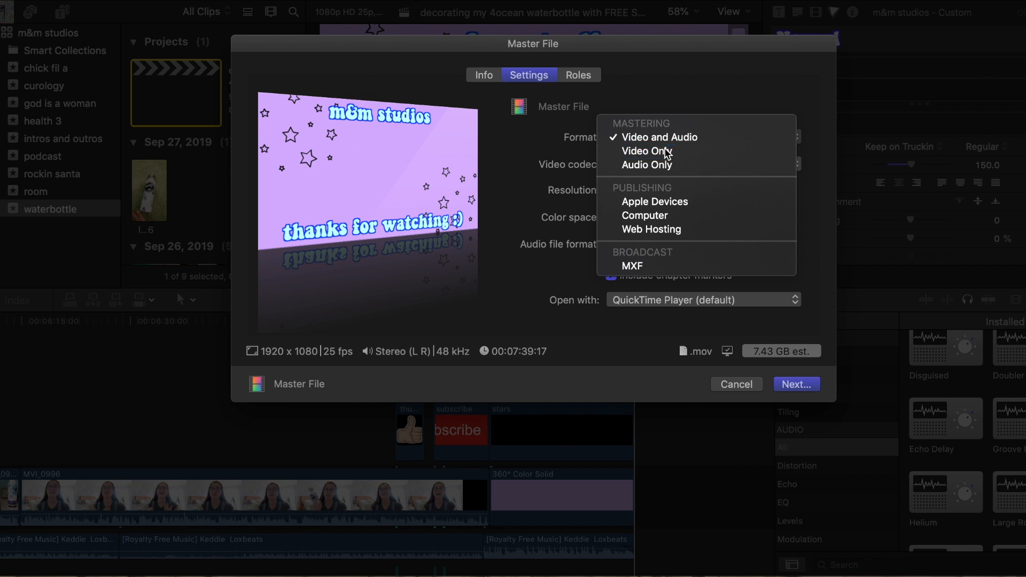
pyautogui.click(665, 148)
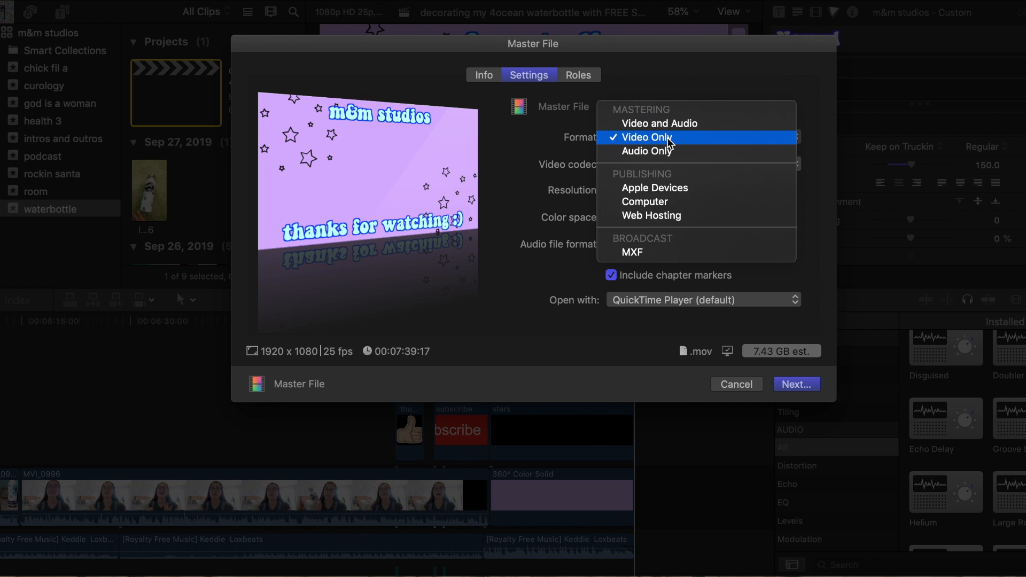
pyautogui.click(673, 124)
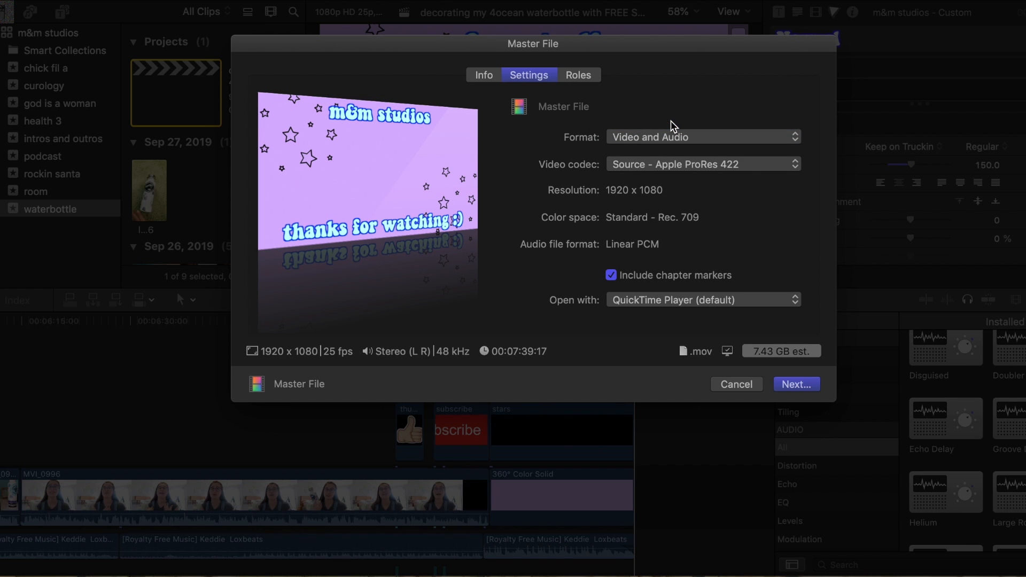